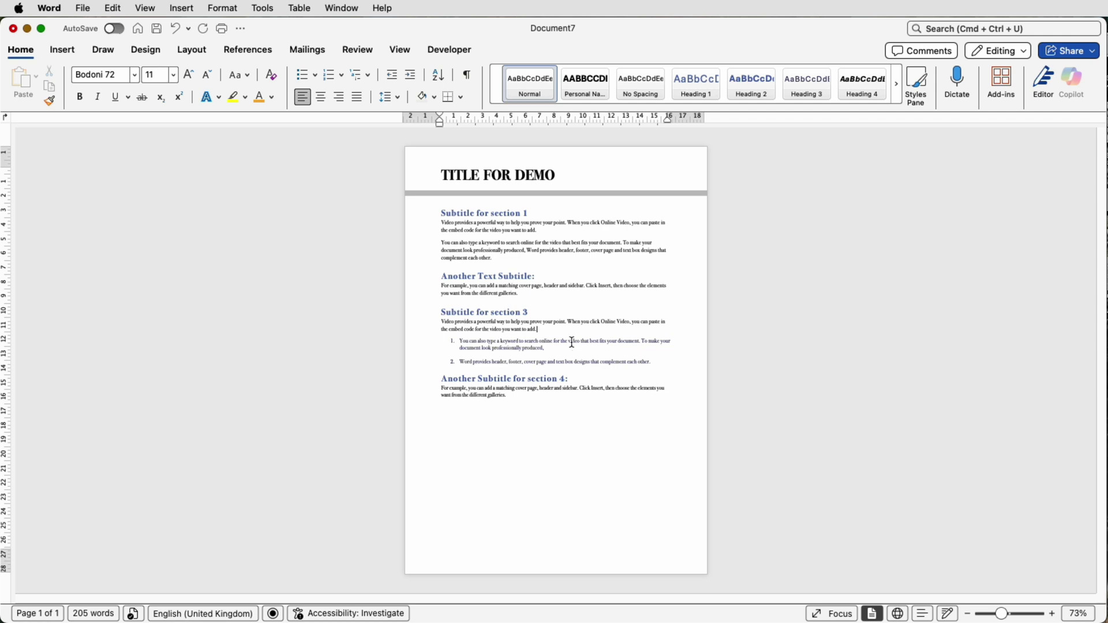
# Add two blank lines after the 'galleries.' paragraph
pyautogui.click(525, 295)
pyautogui.press('Return')
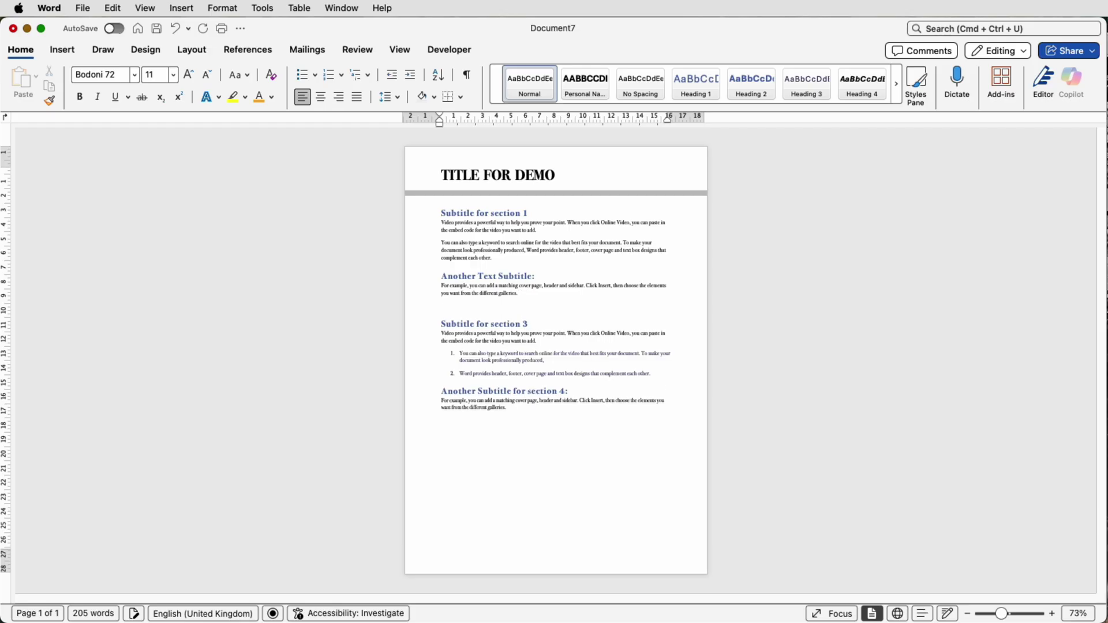
pyautogui.press('Return')
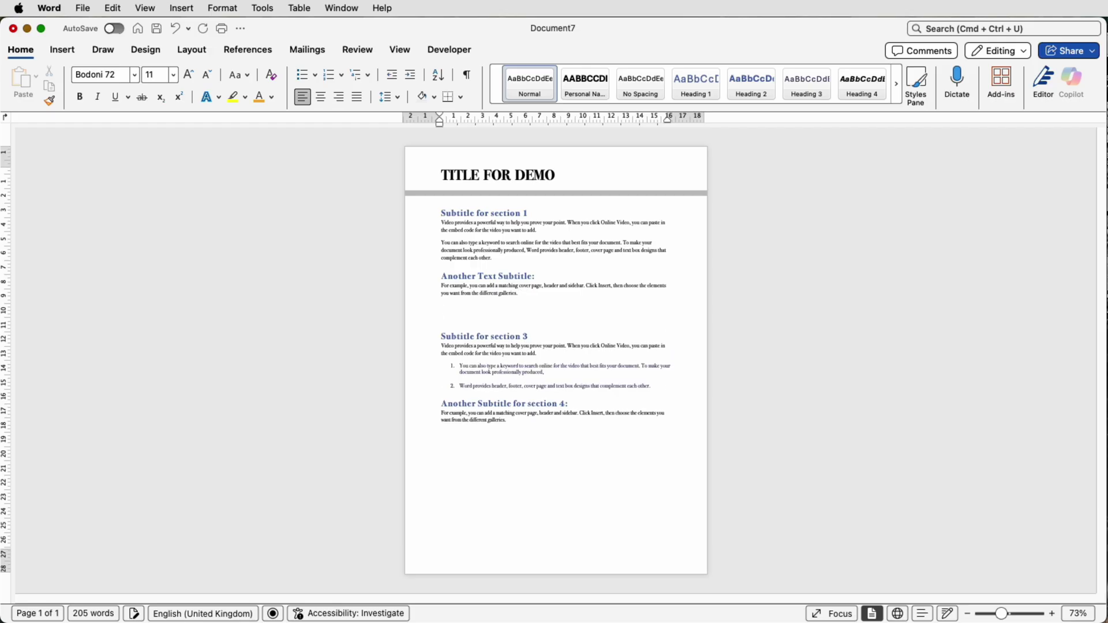
# Set up a new table with 5 columns and 5 rows in the Insert Table dialog
pyautogui.click(61, 52)
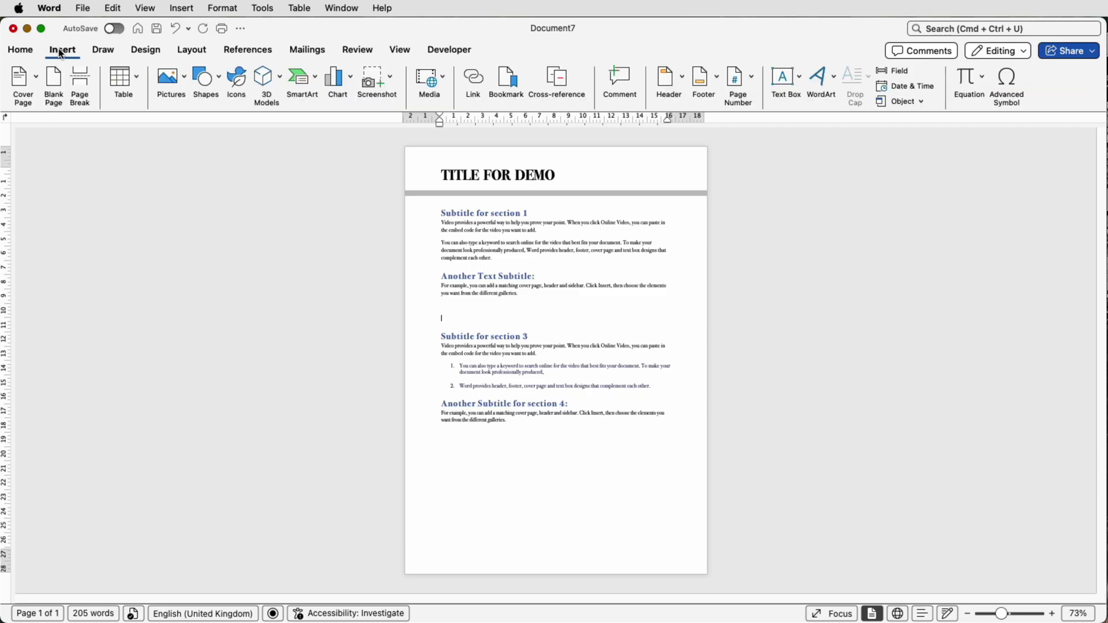
pyautogui.click(139, 80)
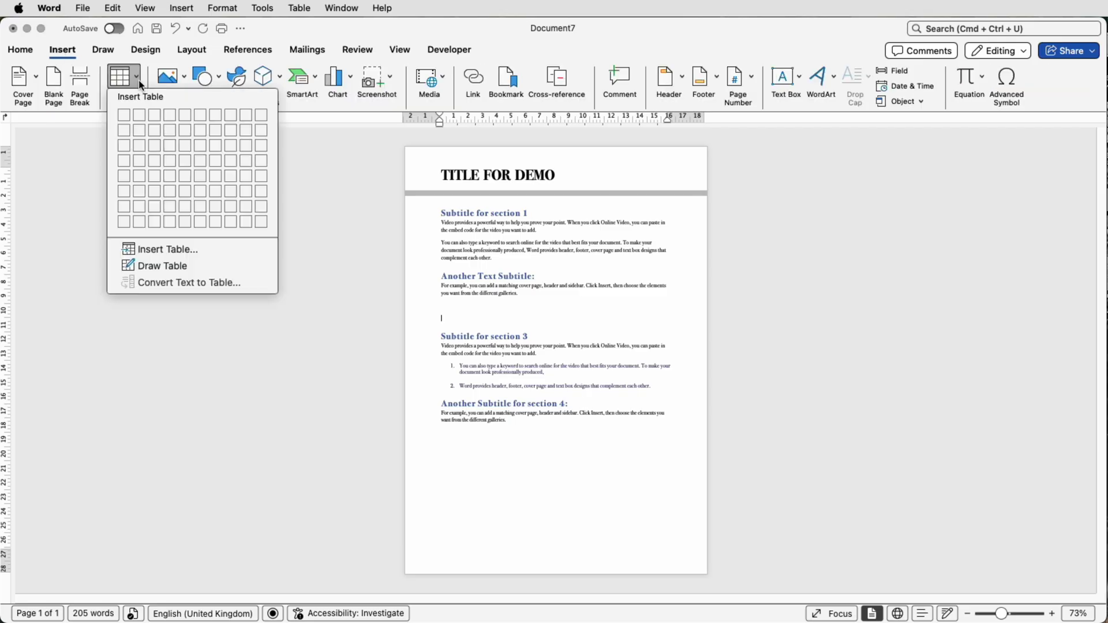
pyautogui.click(173, 249)
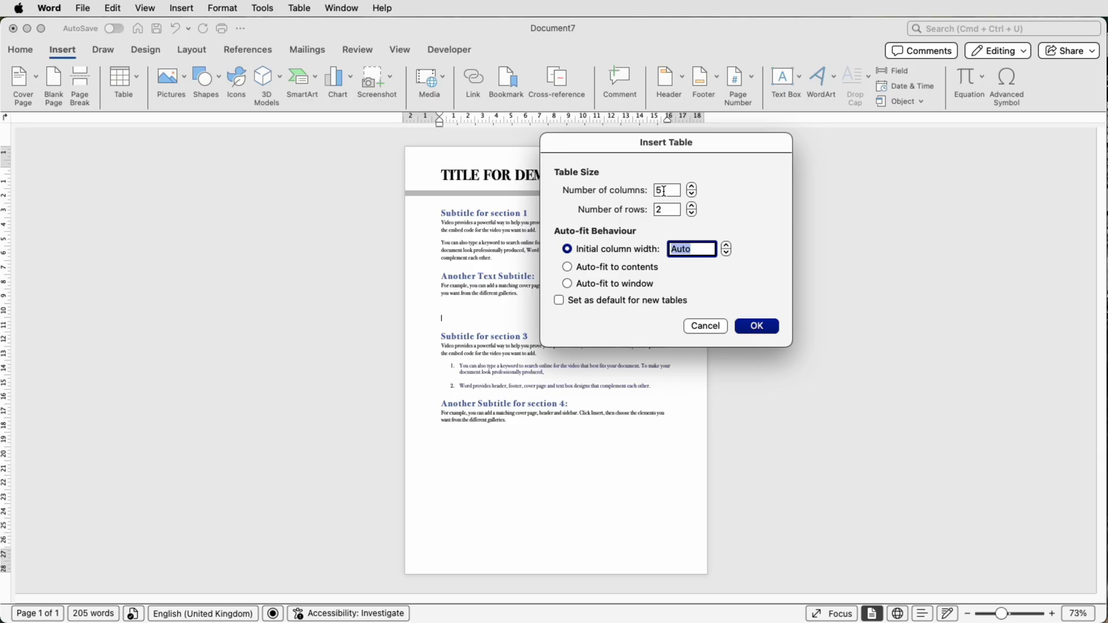
pyautogui.click(652, 210)
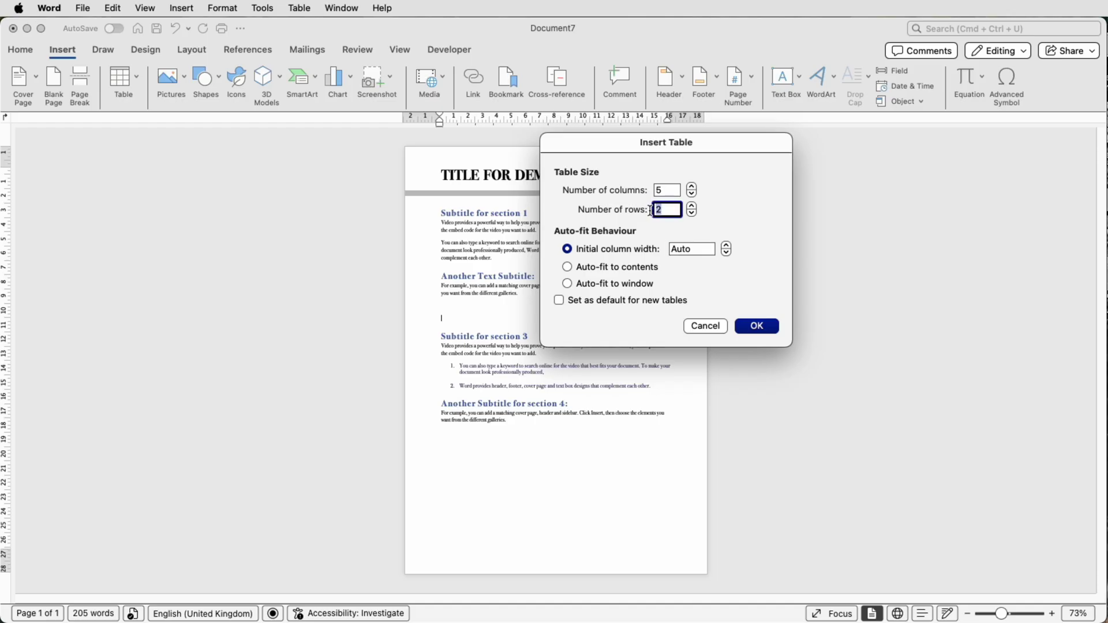
pyautogui.write('5')
# Insert the 5×5 table and paste the ID, Name, Age, Country and Score data into it
pyautogui.click(753, 325)
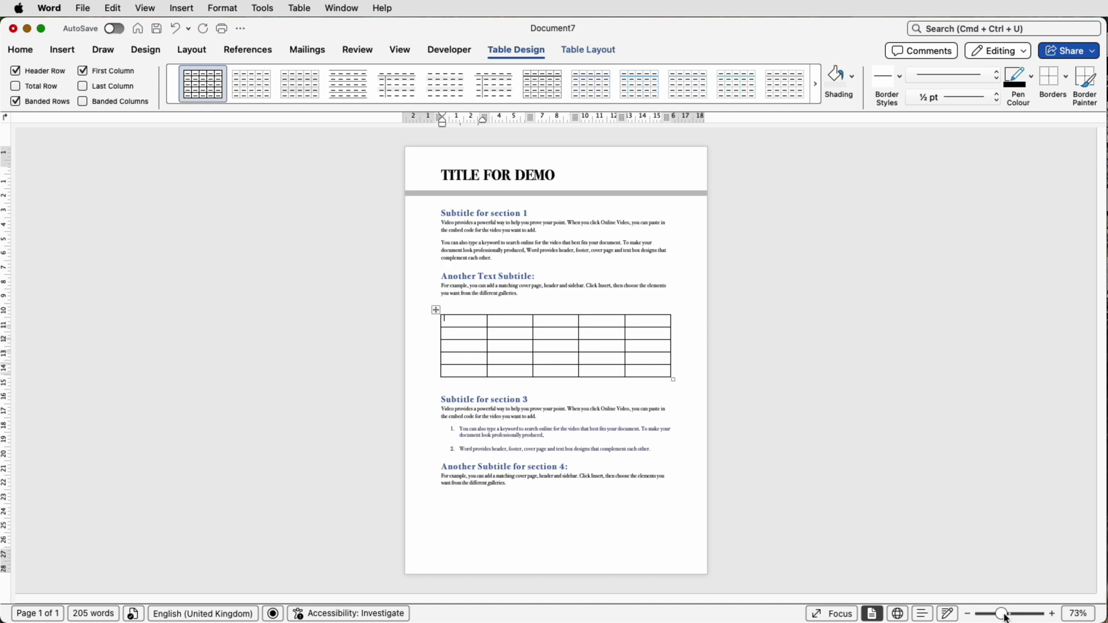
pyautogui.moveTo(1003, 614); pyautogui.dragTo(1020, 616)
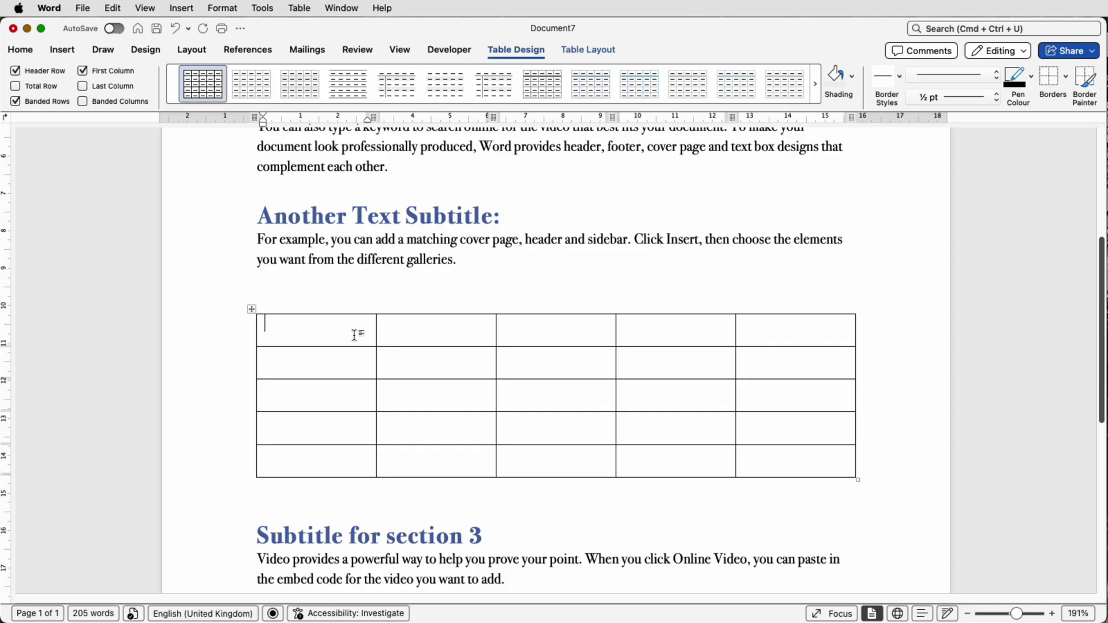
pyautogui.moveTo(355, 335); pyautogui.dragTo(848, 471)
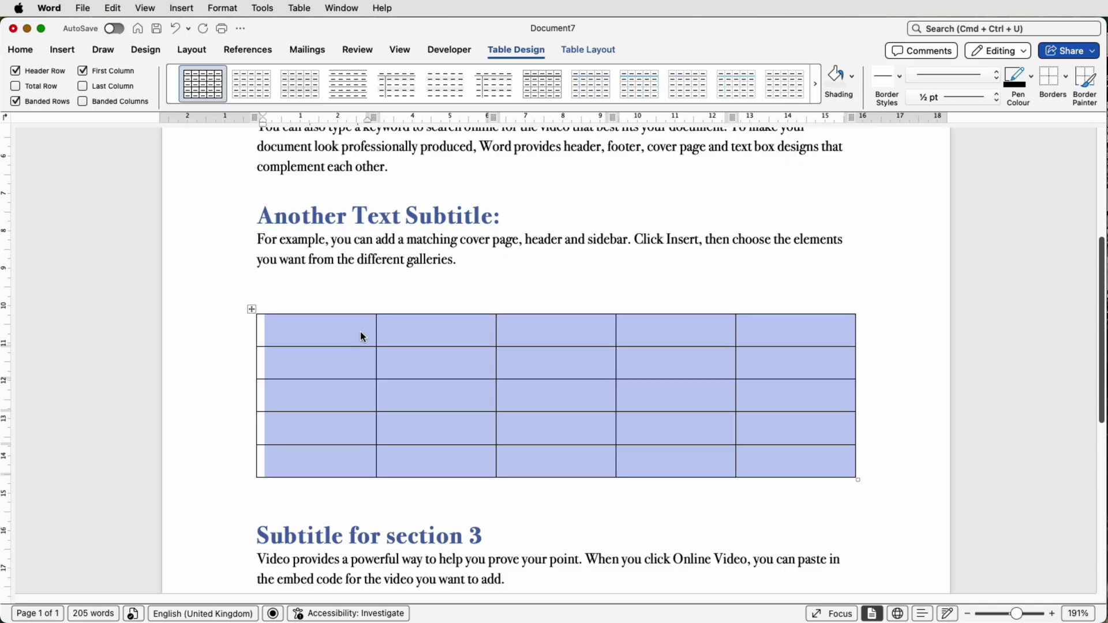
pyautogui.write('ID\tName\tAge\tCountry\tScore 1\tAlice\t24\tUSA\t88 2\tBen\t29\tCanada\t92 3\tChandra\t31\tIndia\t76 4\tDiana\t27\tAustralia\t85')
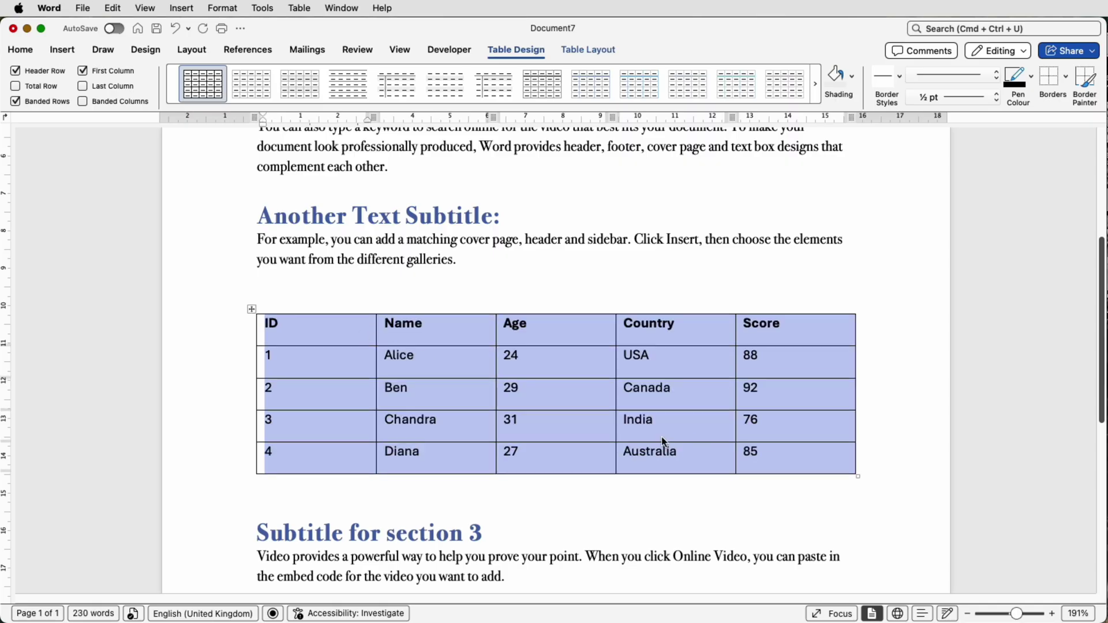
pyautogui.click(712, 484)
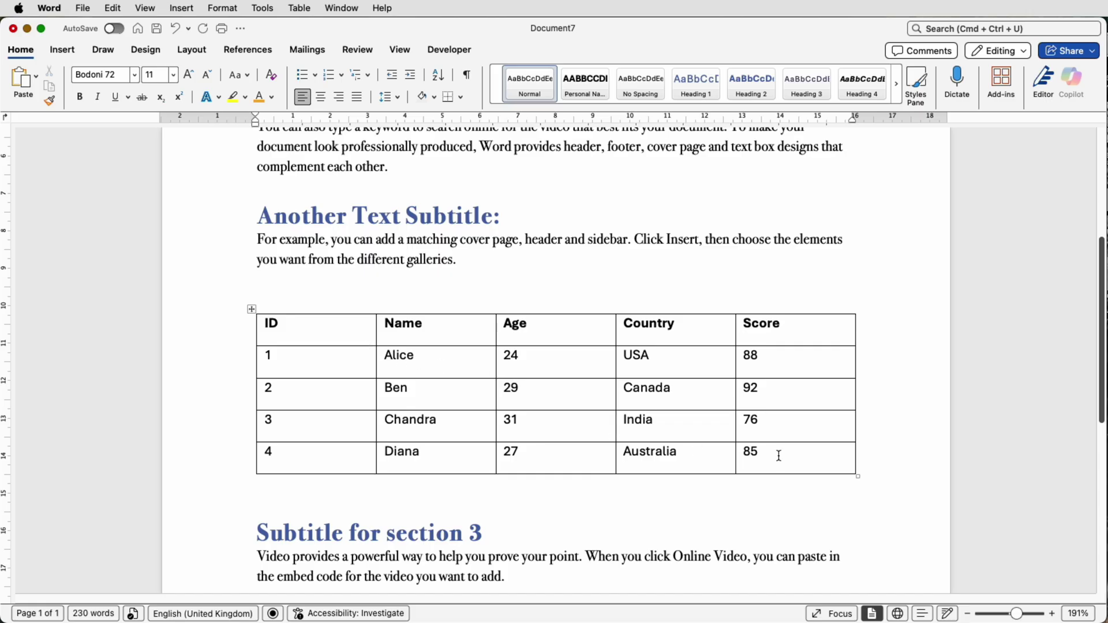
# Set the whole table's text in the Bodoni 72 font
pyautogui.moveTo(784, 454); pyautogui.dragTo(295, 338)
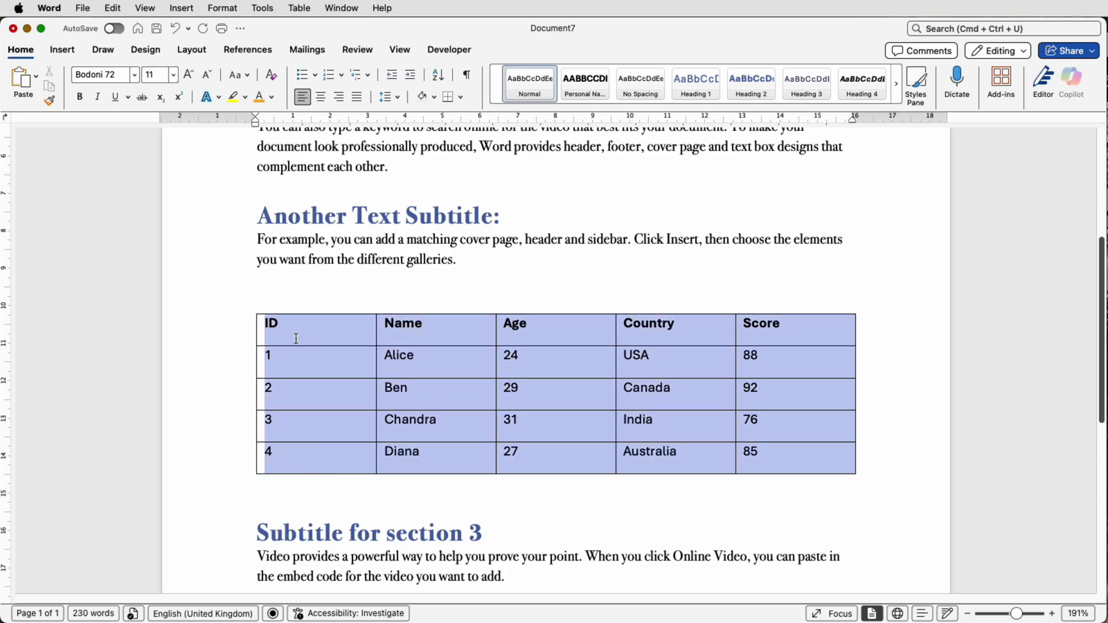
pyautogui.click(27, 50)
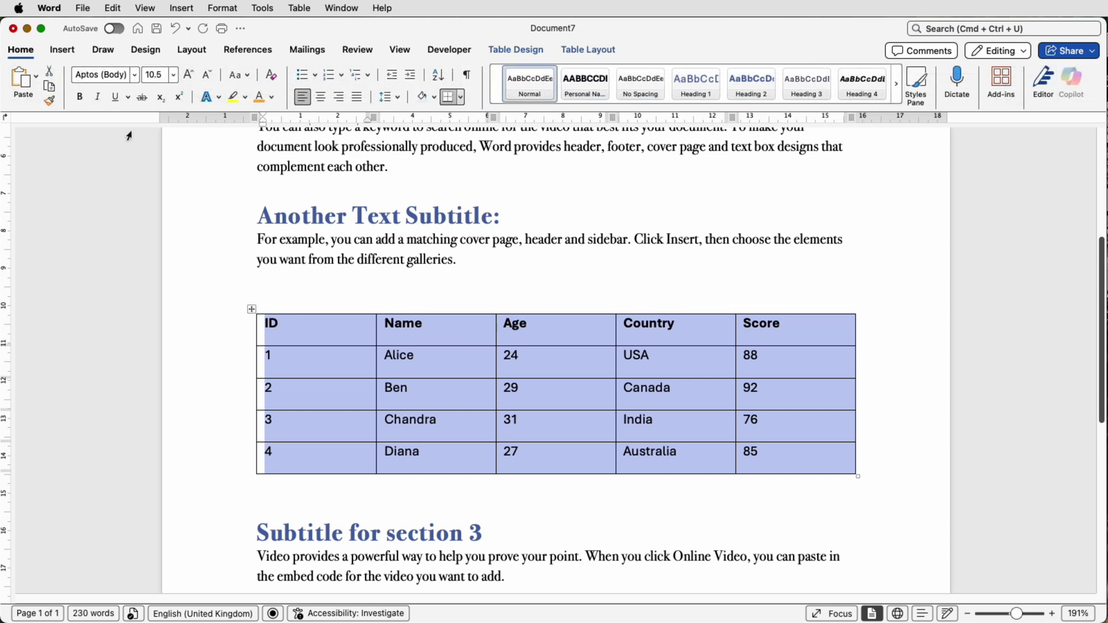
pyautogui.click(134, 75)
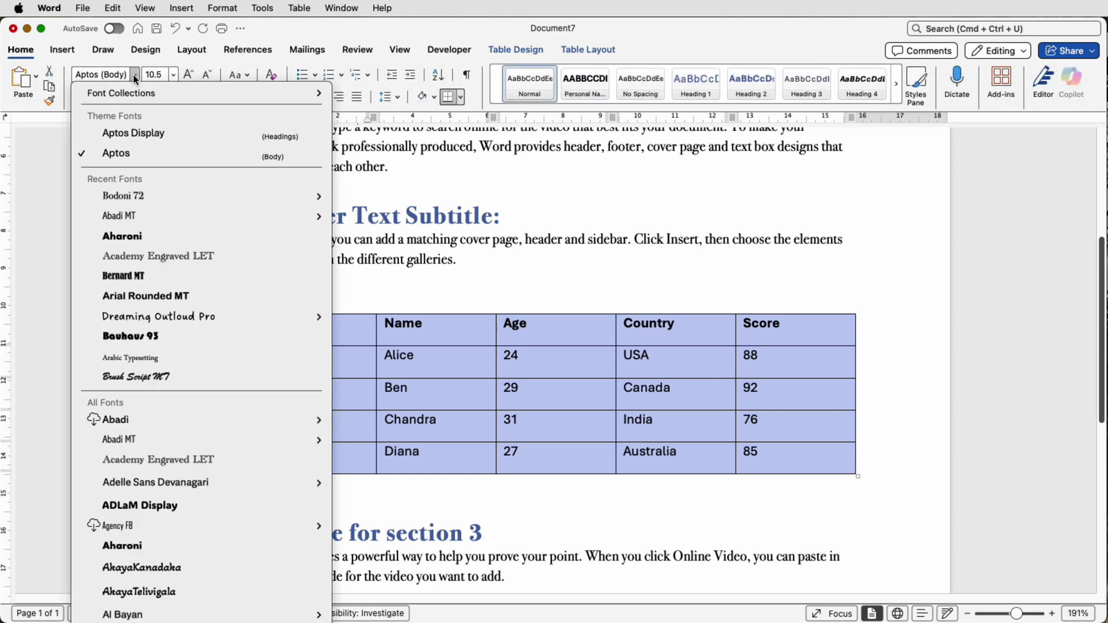
pyautogui.moveTo(128, 202)
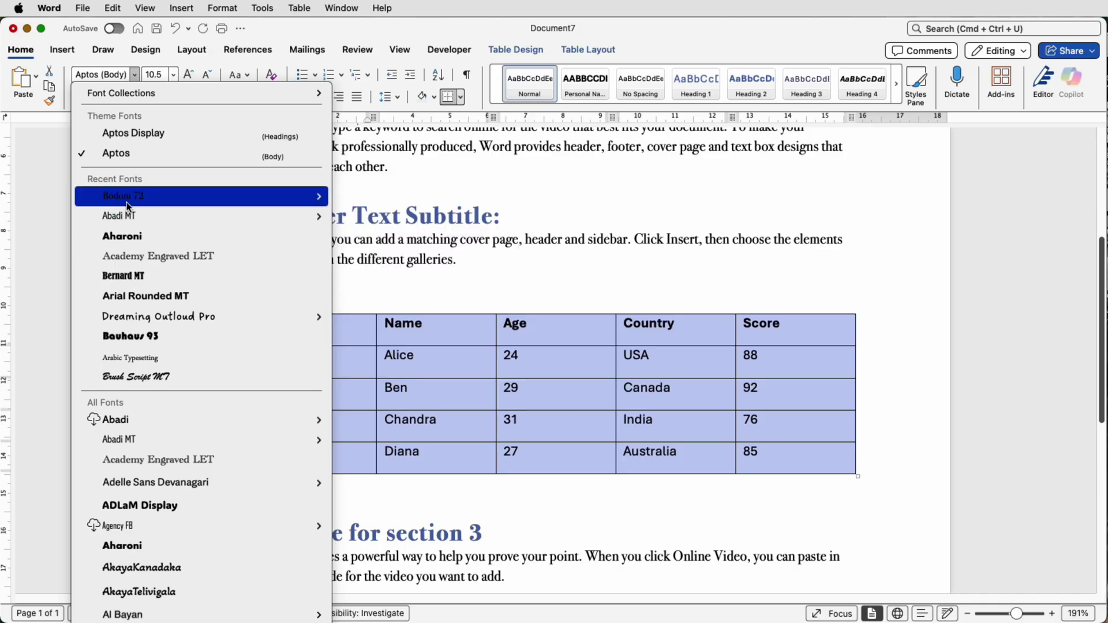
pyautogui.click(127, 196)
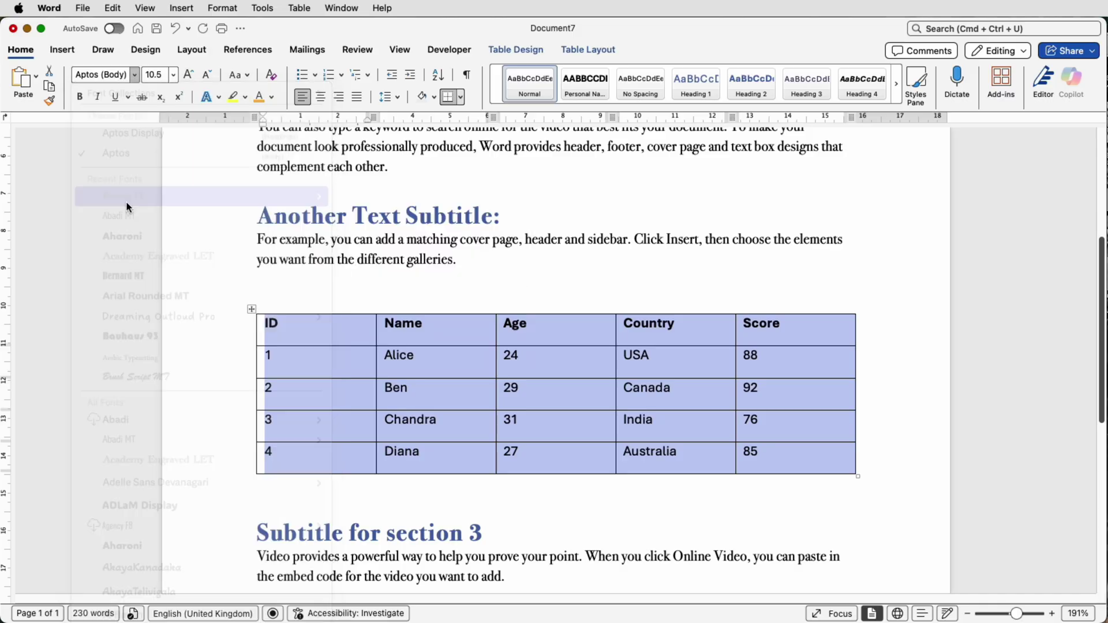
# Enlarge the header row text to 14 pt
pyautogui.moveTo(824, 332); pyautogui.dragTo(347, 324)
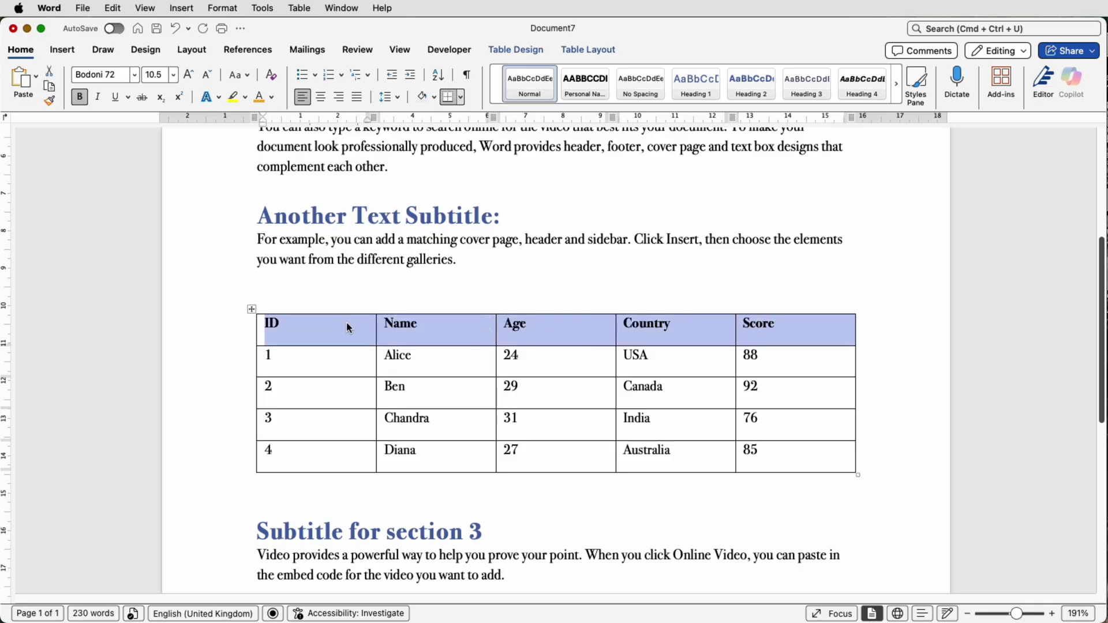
pyautogui.click(190, 78)
pyautogui.click(189, 78)
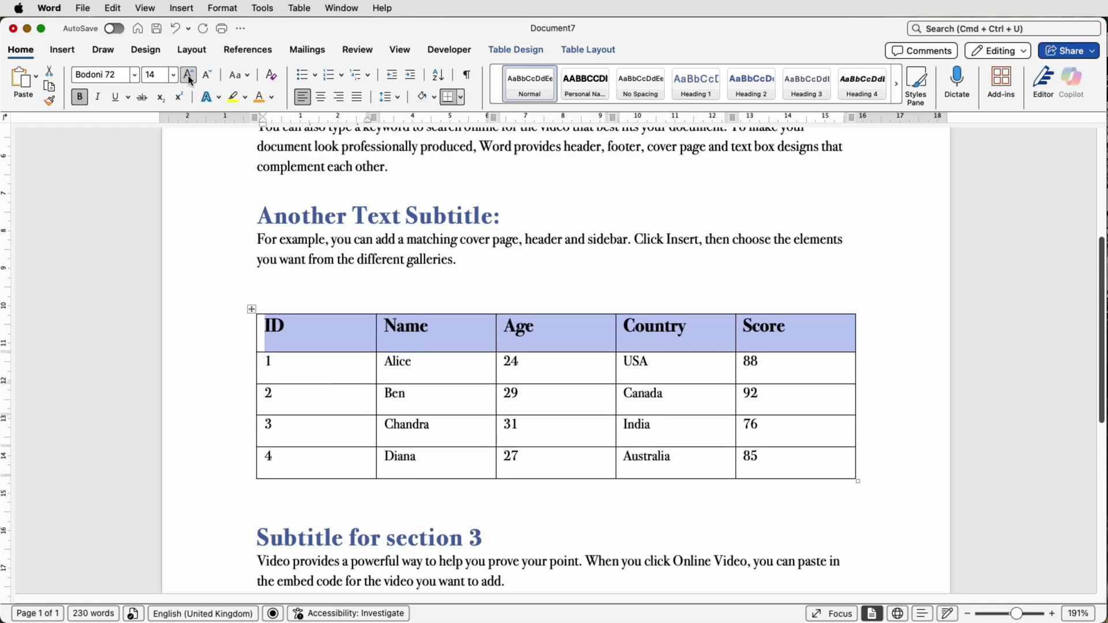
pyautogui.click(190, 78)
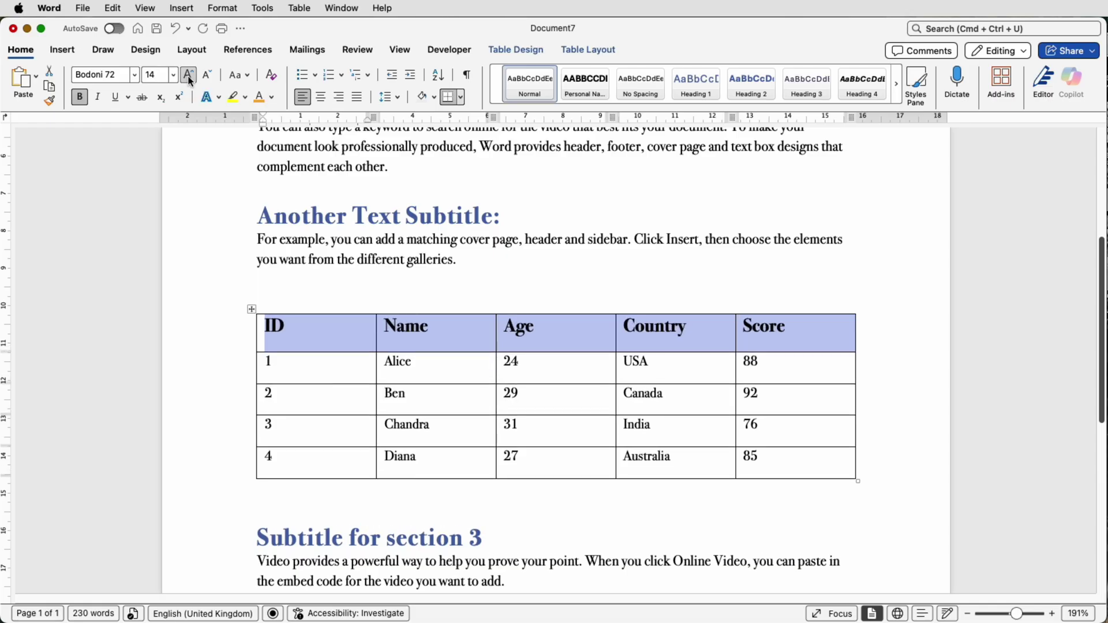
pyautogui.click(443, 403)
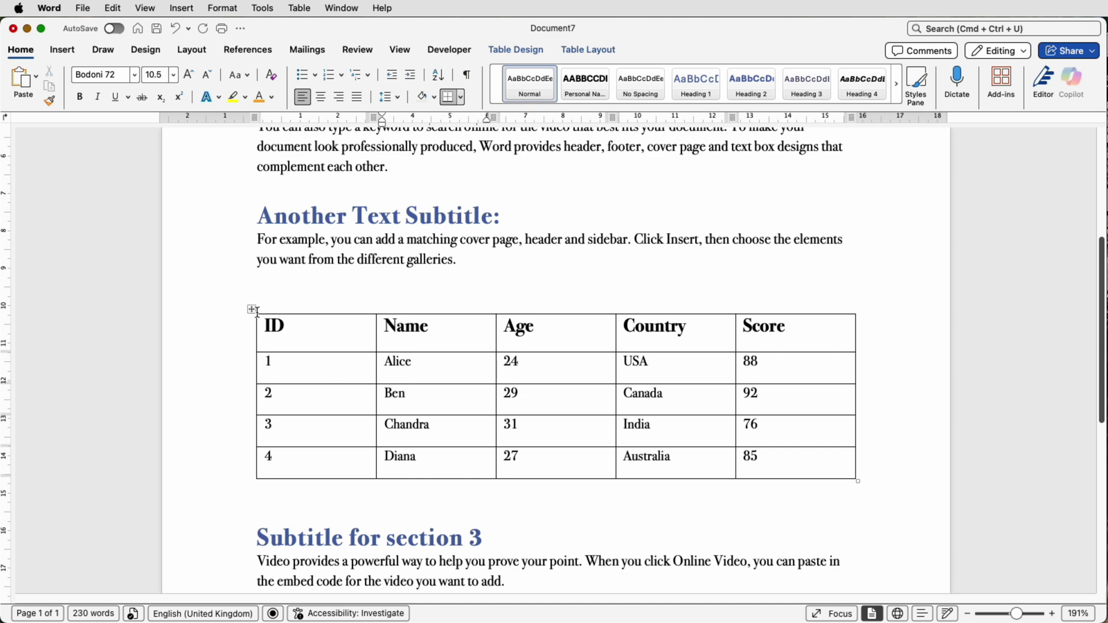
# Apply No Border to the whole table from the Table Design borders list
pyautogui.click(251, 310)
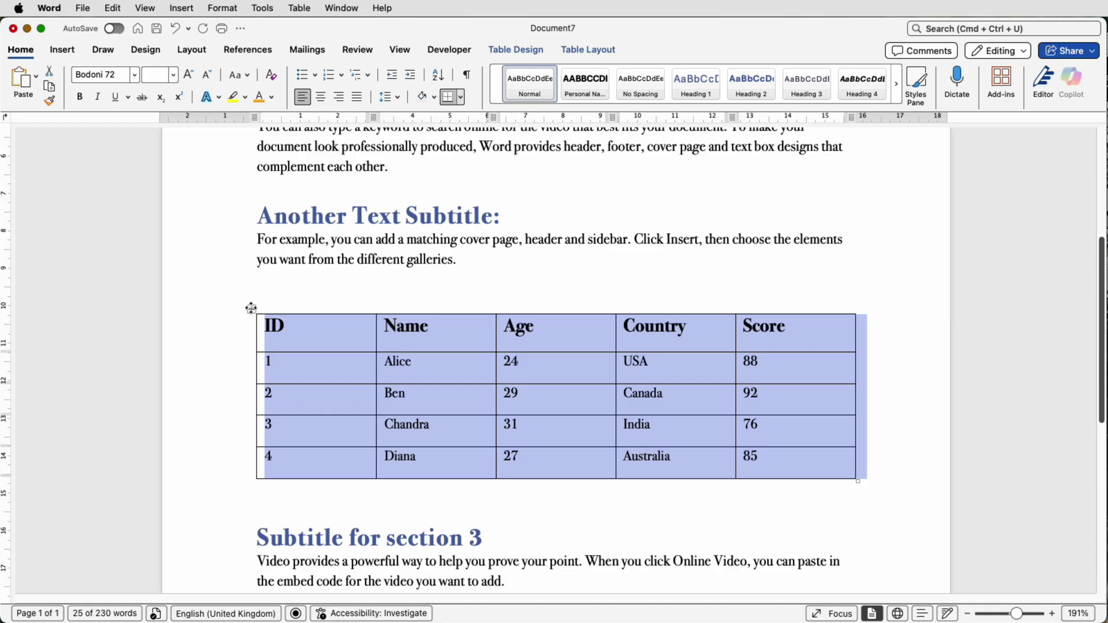
pyautogui.click(529, 56)
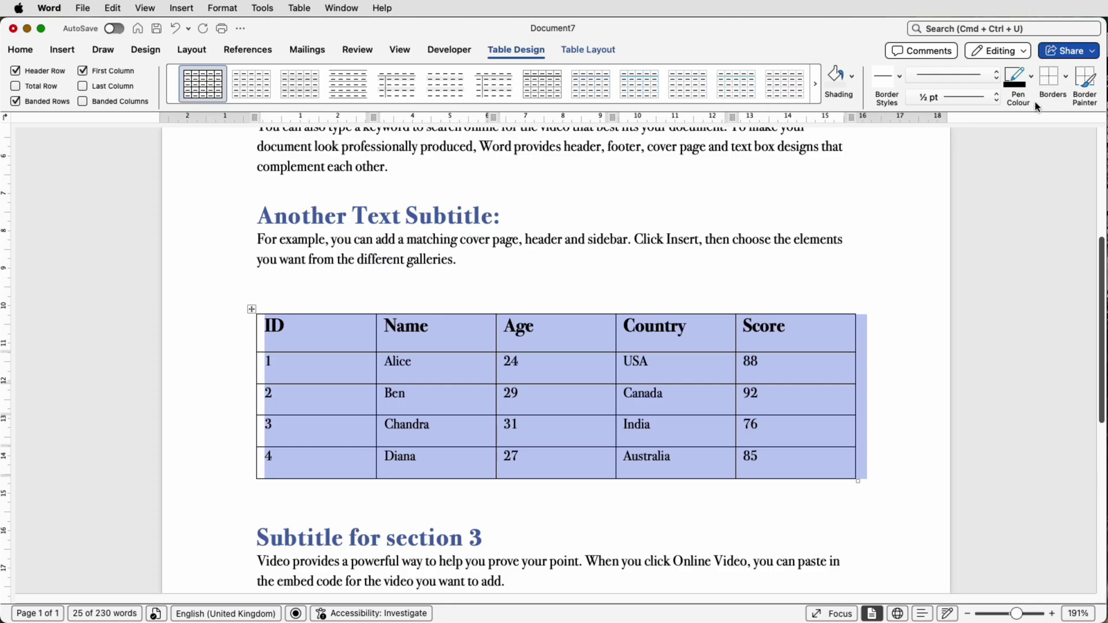
pyautogui.click(1065, 85)
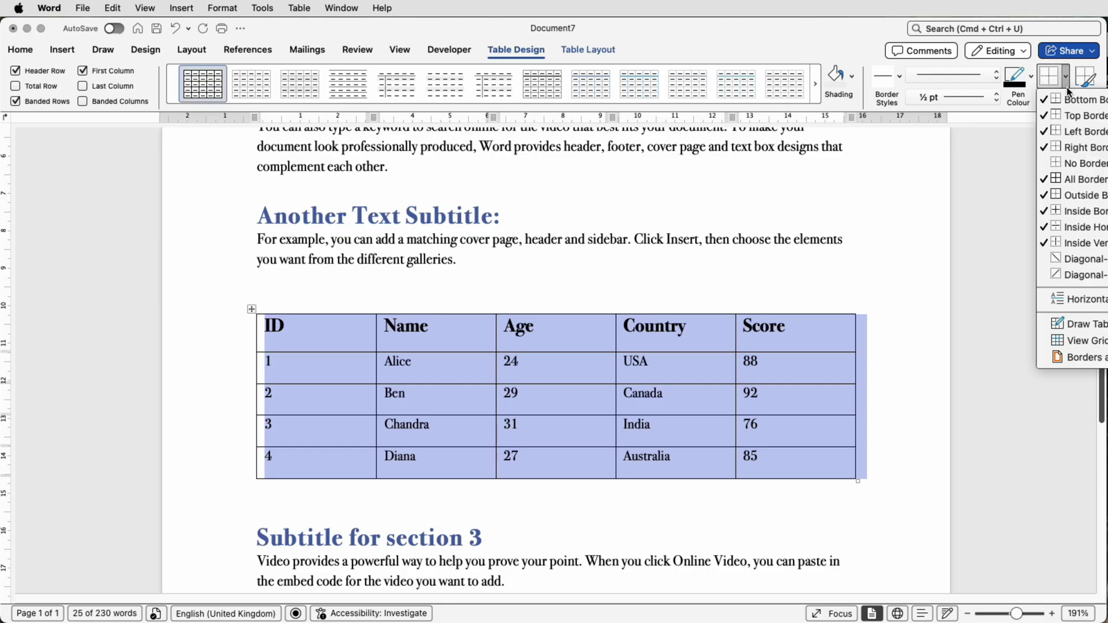
pyautogui.click(1059, 166)
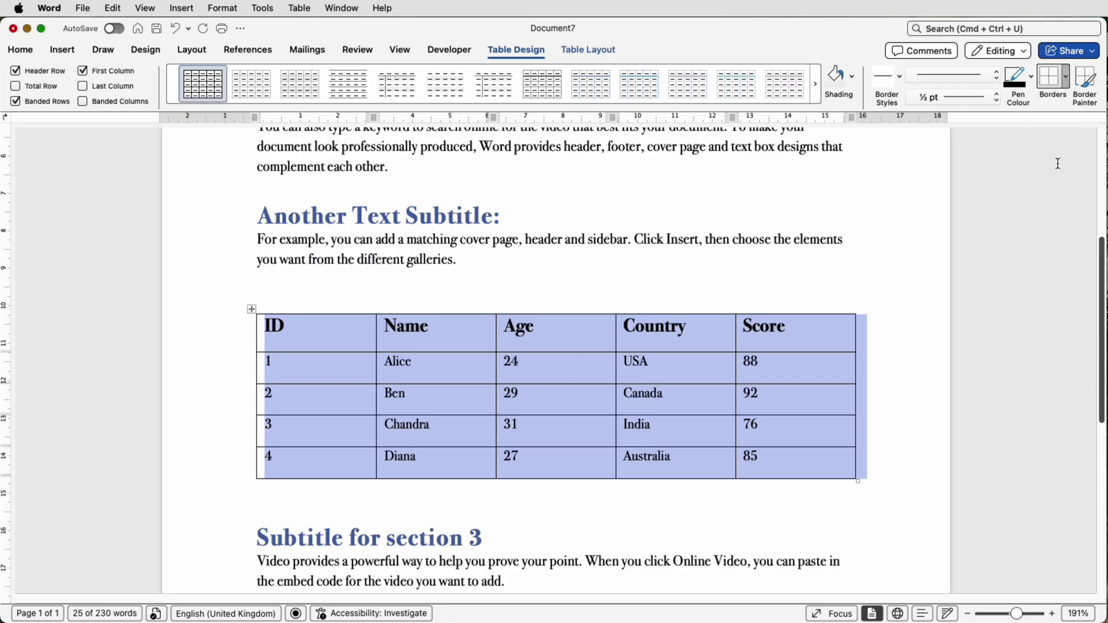
pyautogui.click(922, 250)
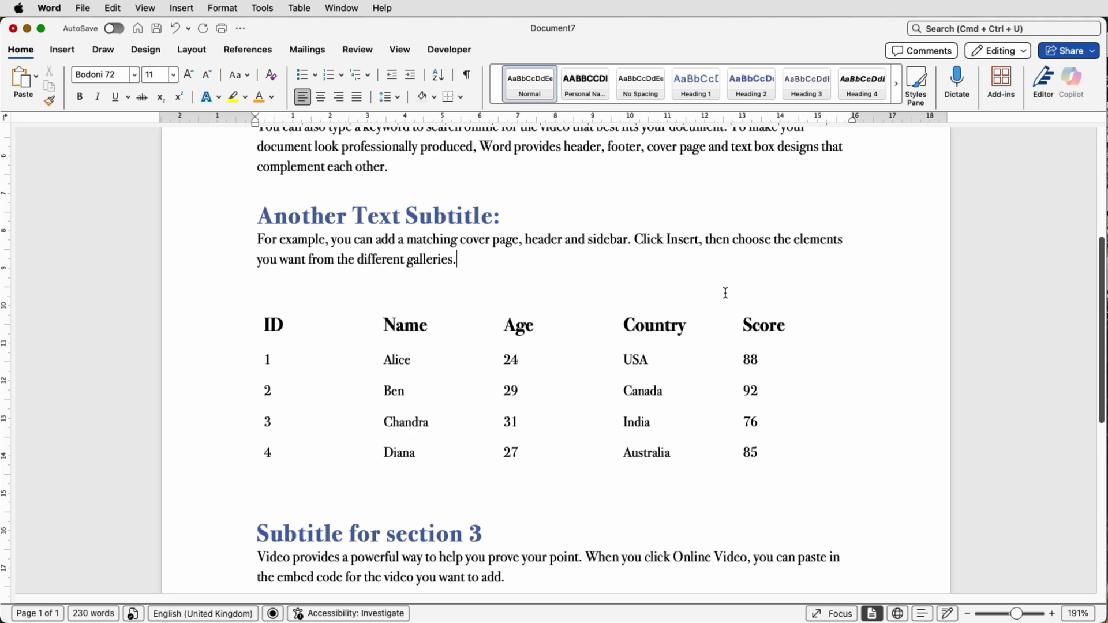
pyautogui.press('Return')
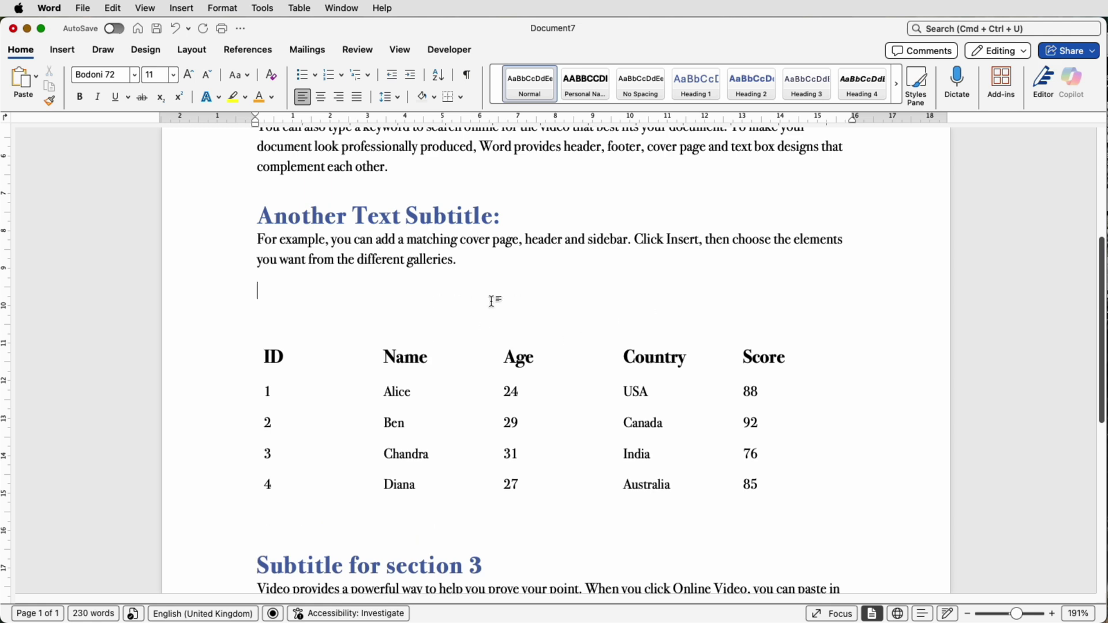
pyautogui.press('BackSpace')
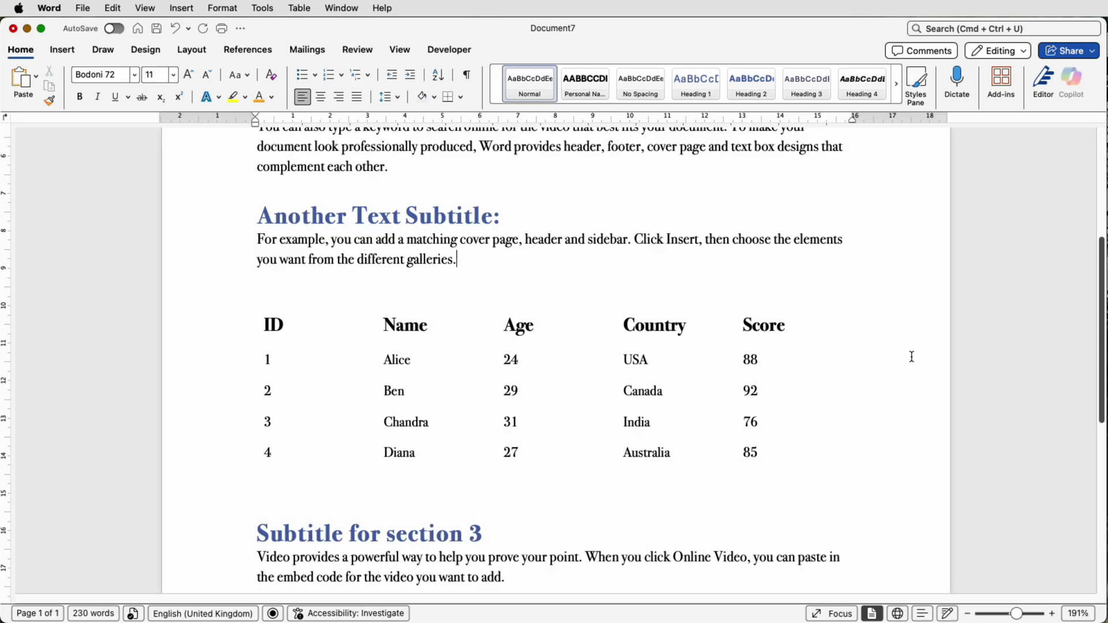
# Turn on View Gridlines for the table to show dashed cell boundaries
pyautogui.moveTo(544, 346)
pyautogui.click(252, 310)
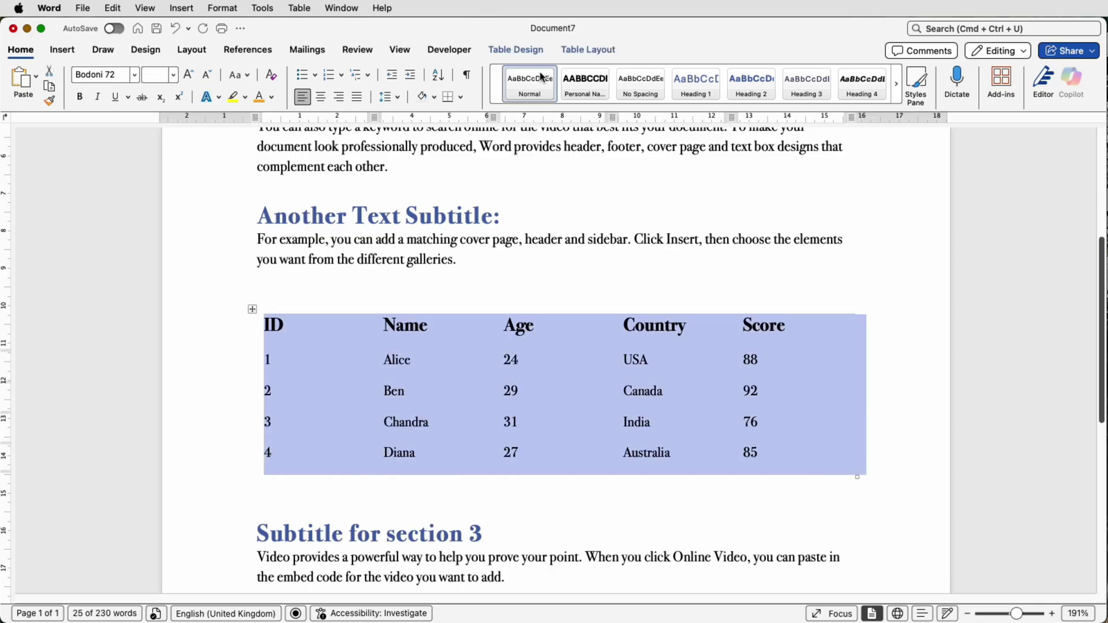
pyautogui.click(511, 50)
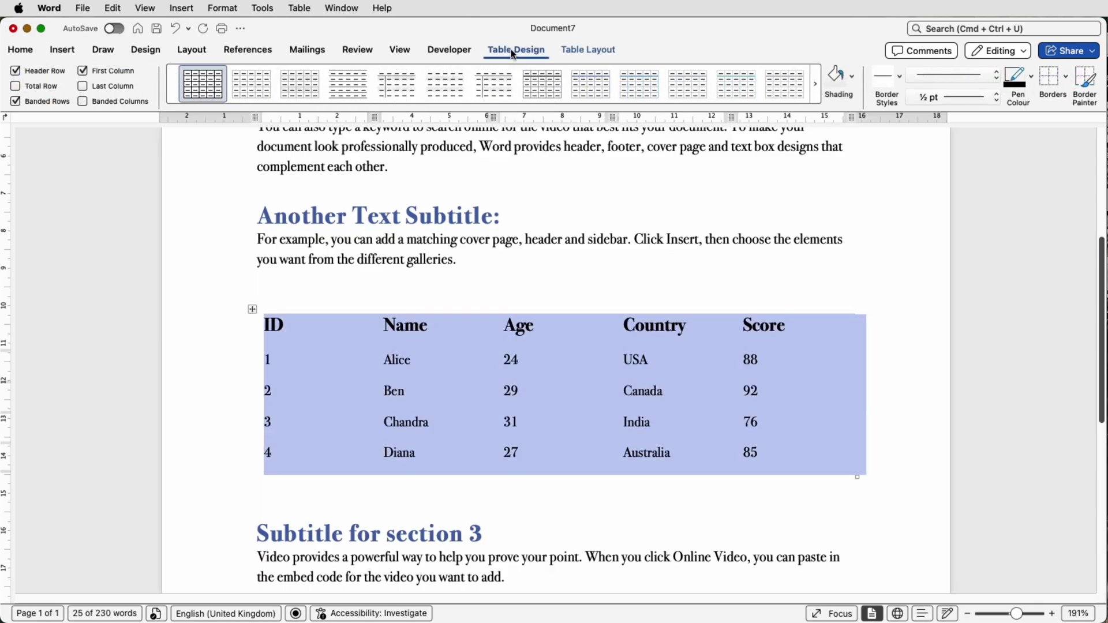
pyautogui.click(1067, 79)
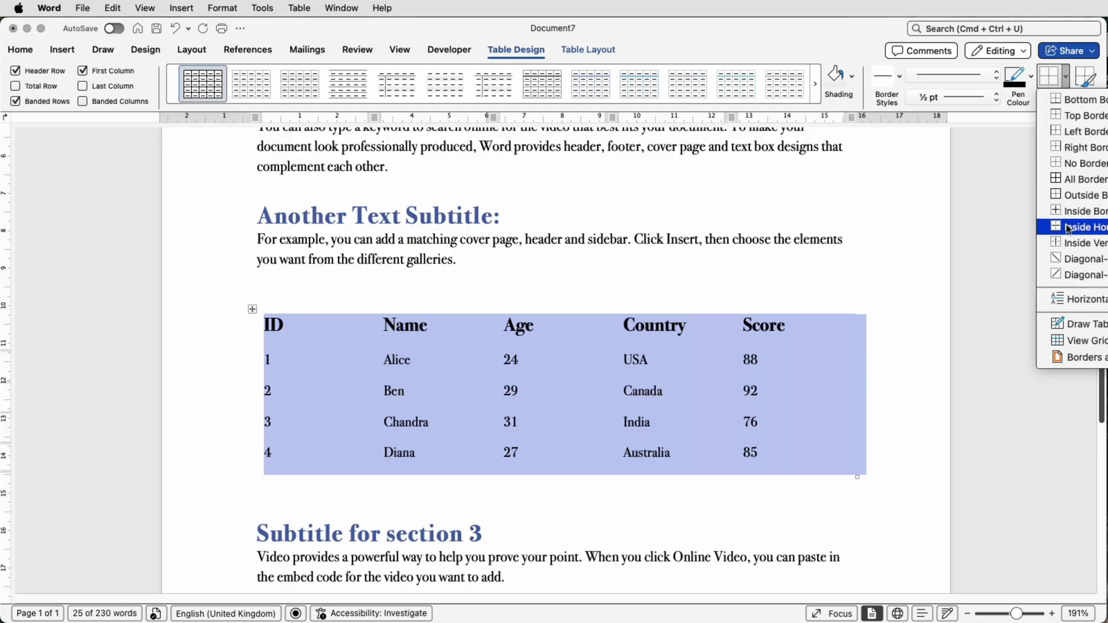
pyautogui.click(1063, 340)
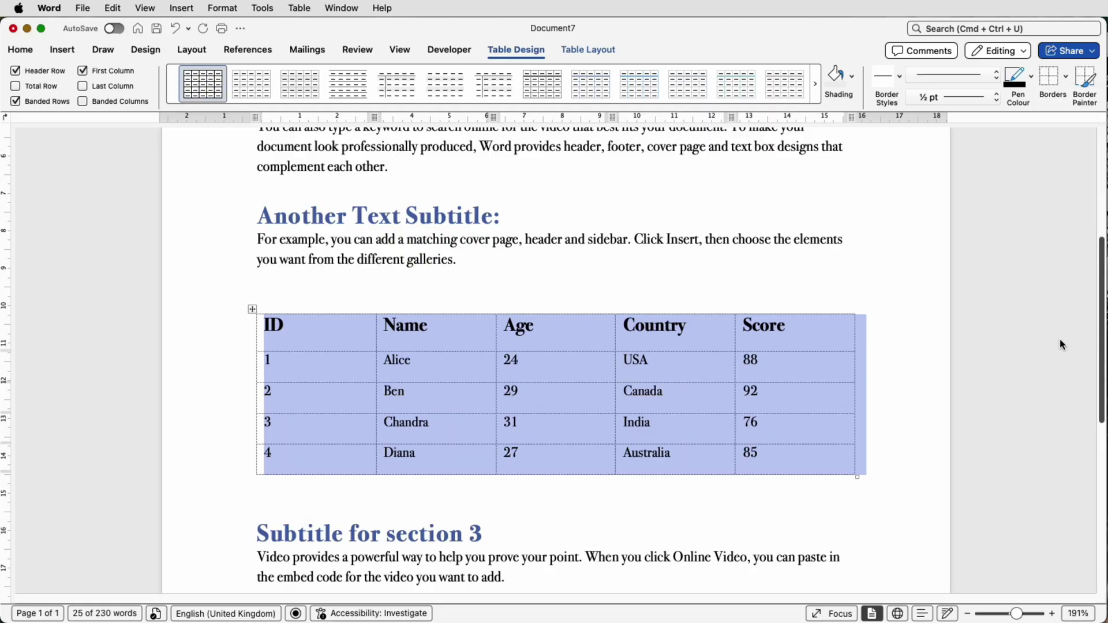
pyautogui.click(910, 343)
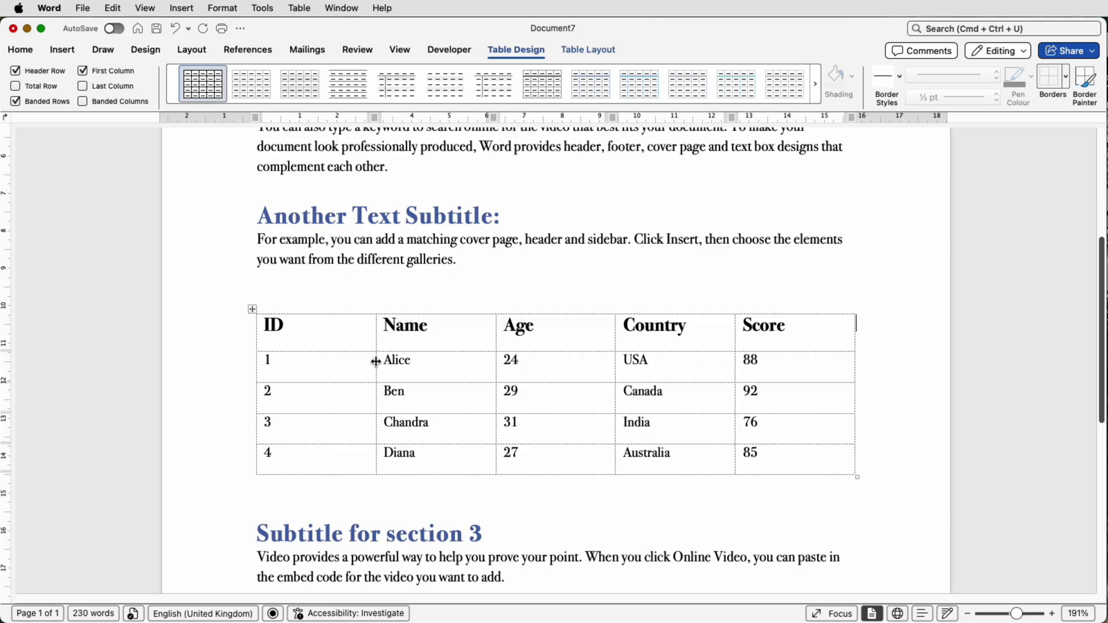
# Narrow the ID column and centre the Age and Score column values
pyautogui.moveTo(375, 362); pyautogui.dragTo(357, 362)
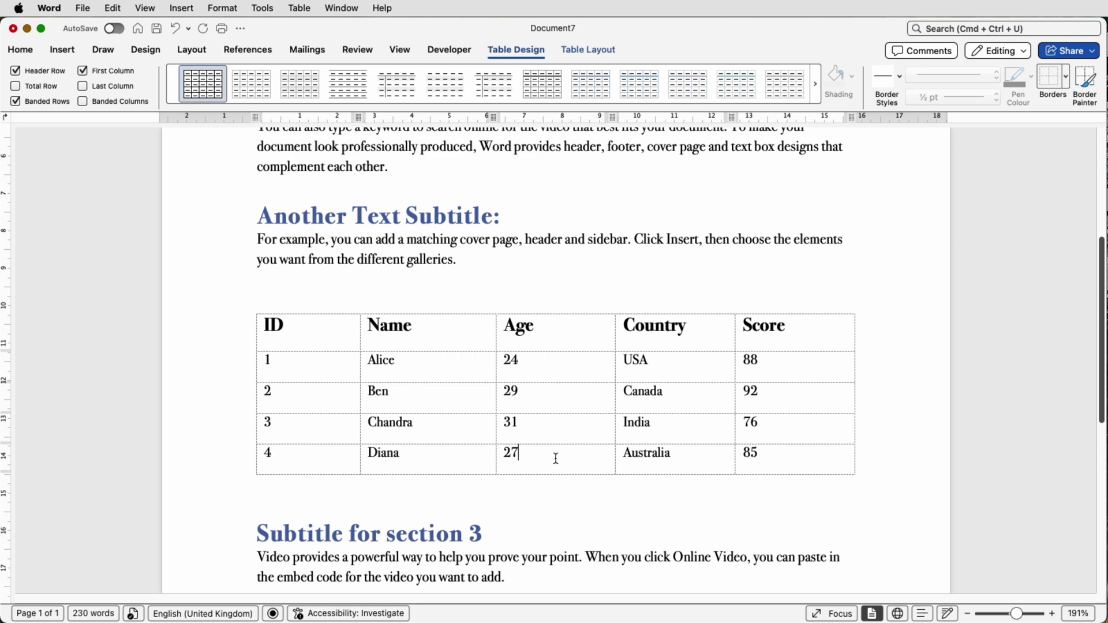
pyautogui.moveTo(554, 457); pyautogui.dragTo(547, 348)
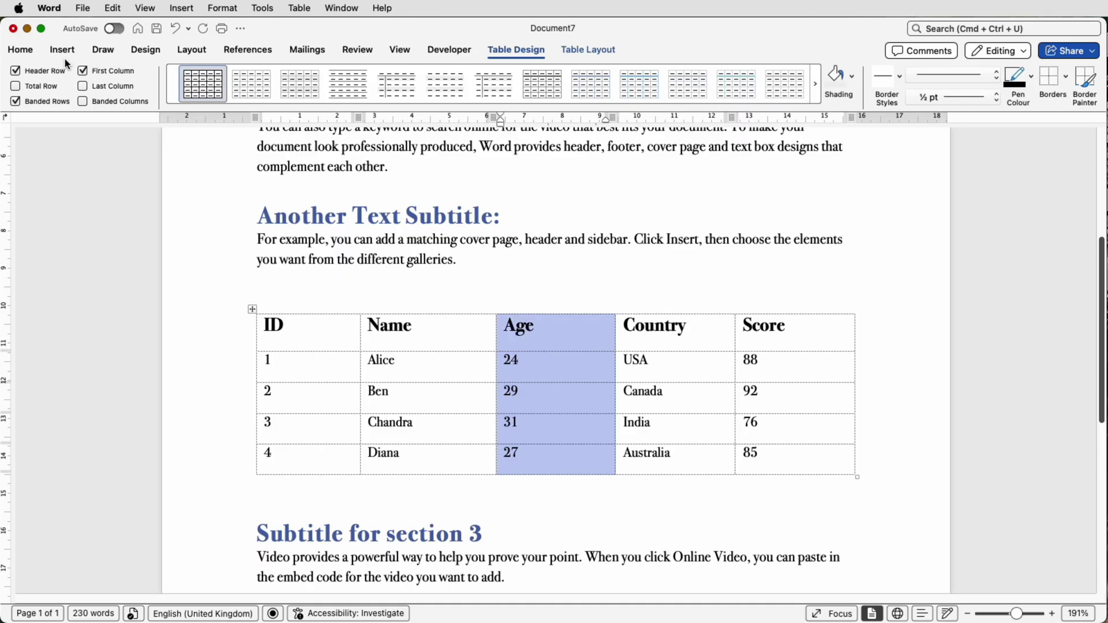
pyautogui.click(30, 53)
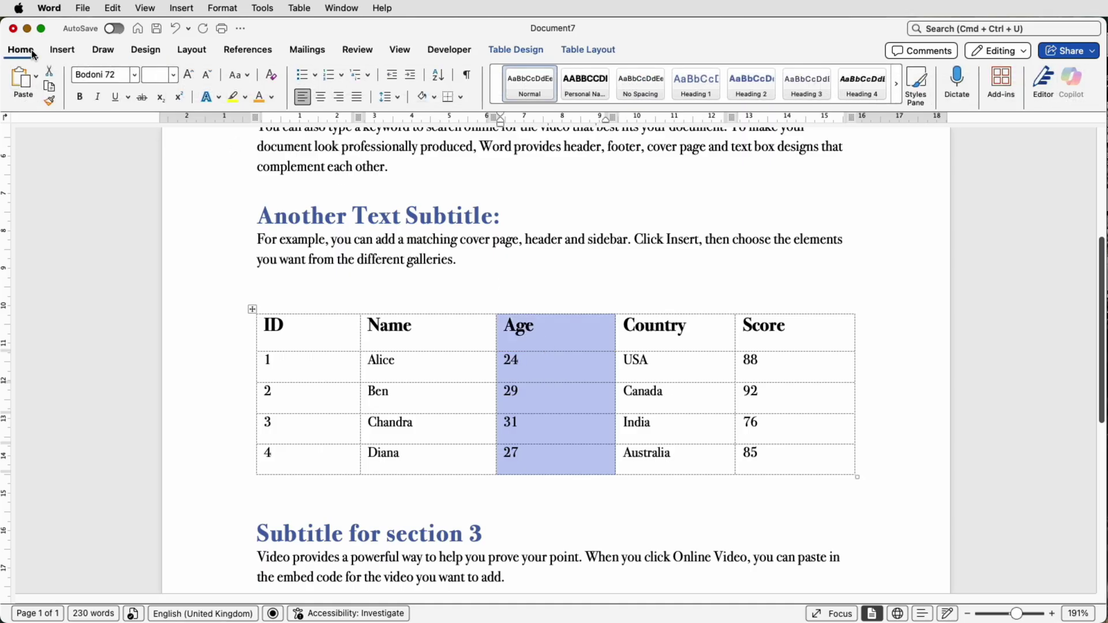
pyautogui.click(321, 98)
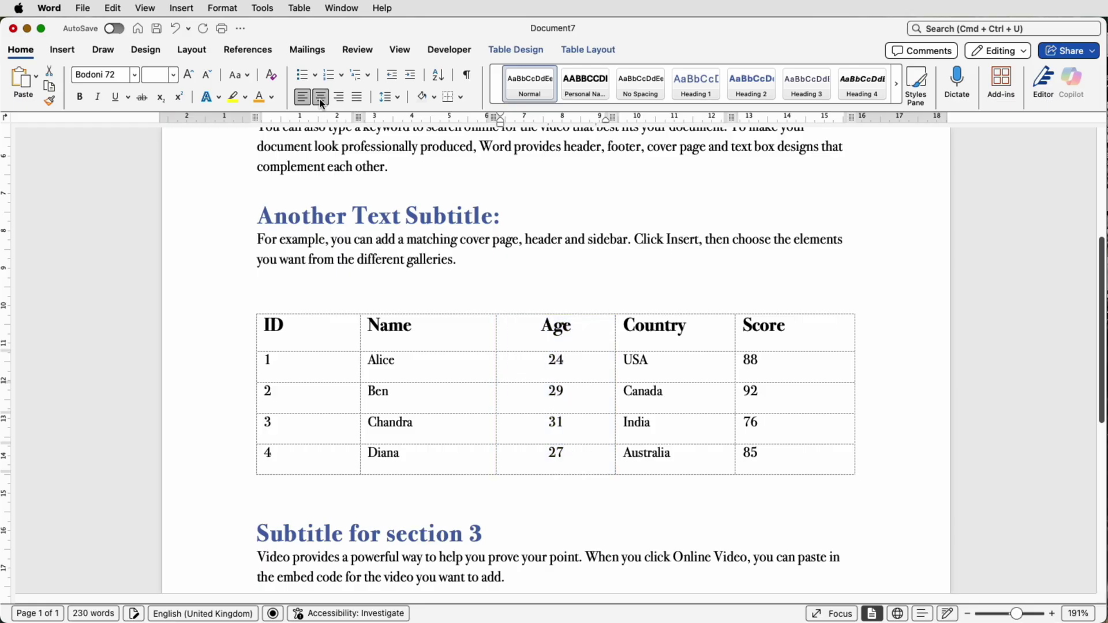
pyautogui.moveTo(799, 444); pyautogui.dragTo(775, 347)
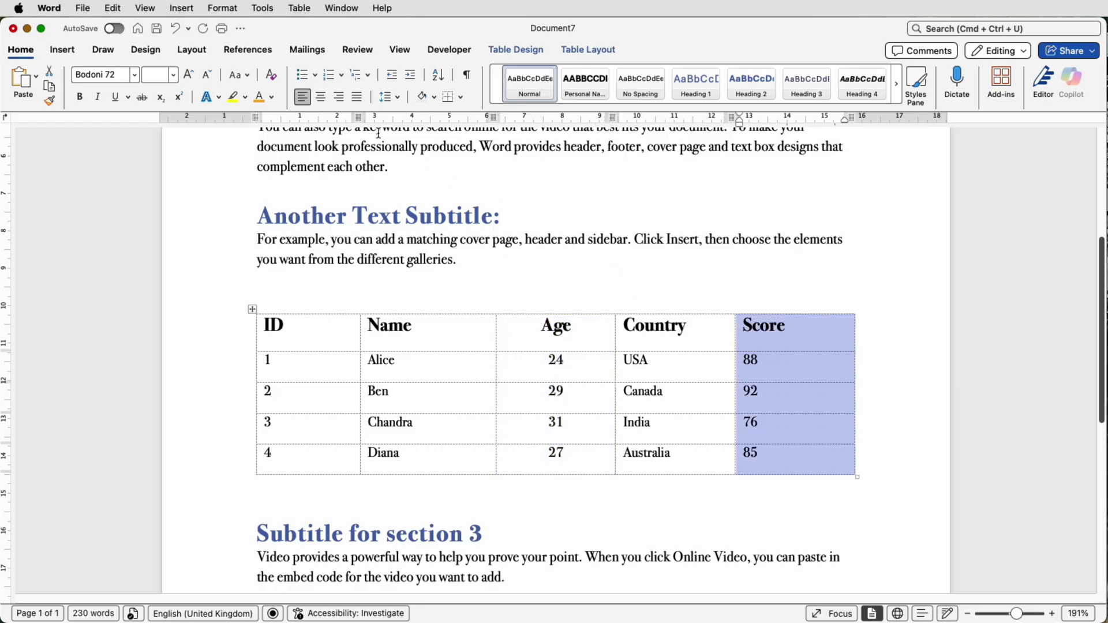
pyautogui.click(319, 99)
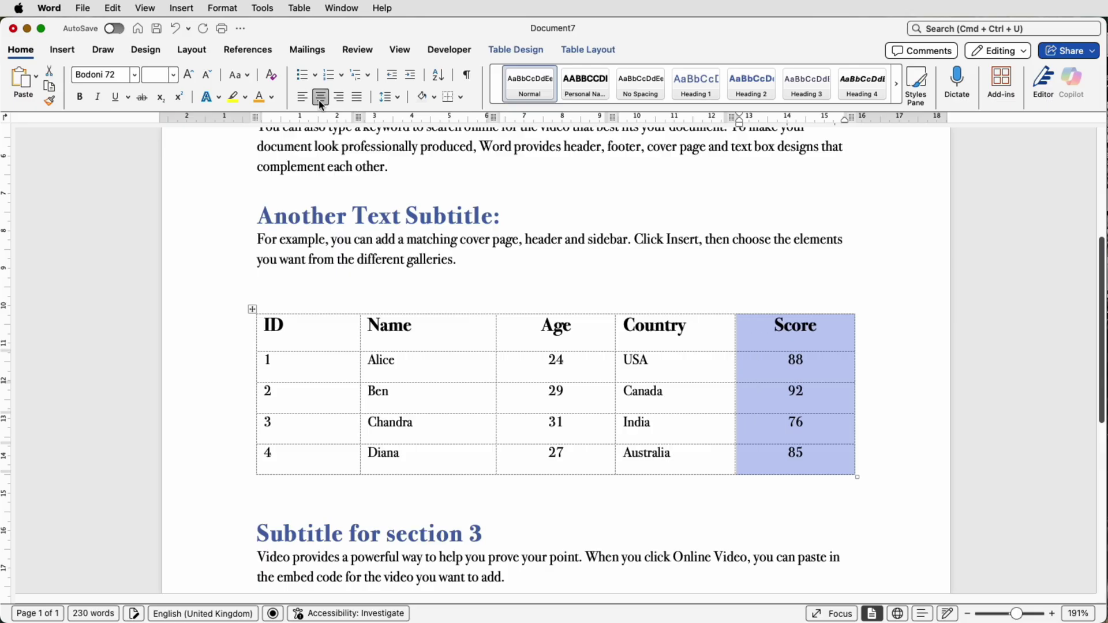
pyautogui.click(526, 325)
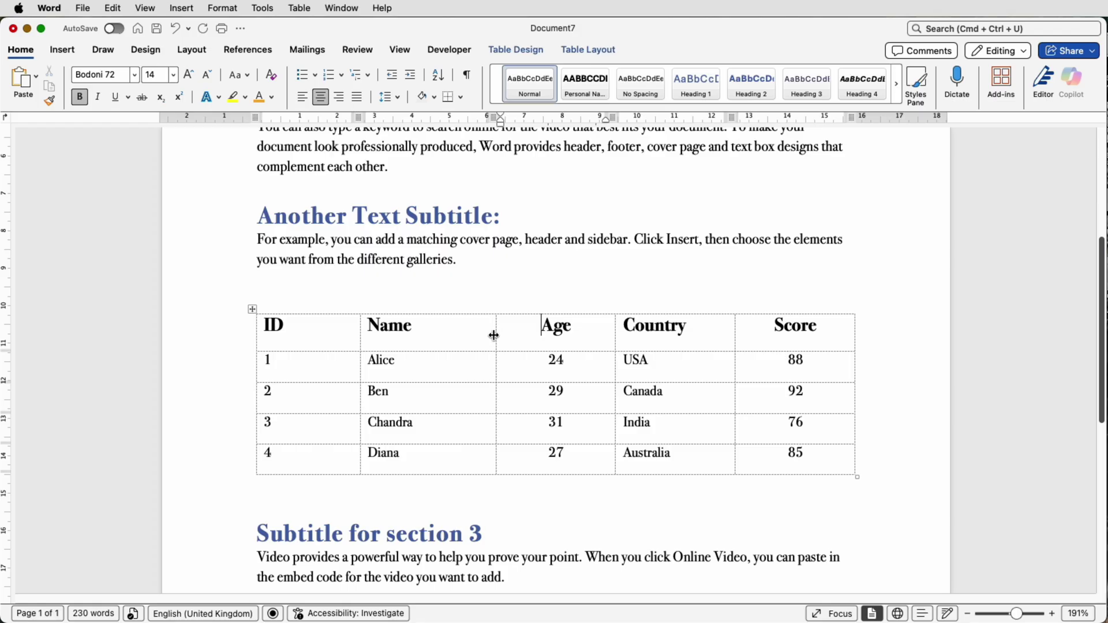
# Narrow the Name column and widen the Age and Country columns
pyautogui.moveTo(495, 334); pyautogui.dragTo(445, 330)
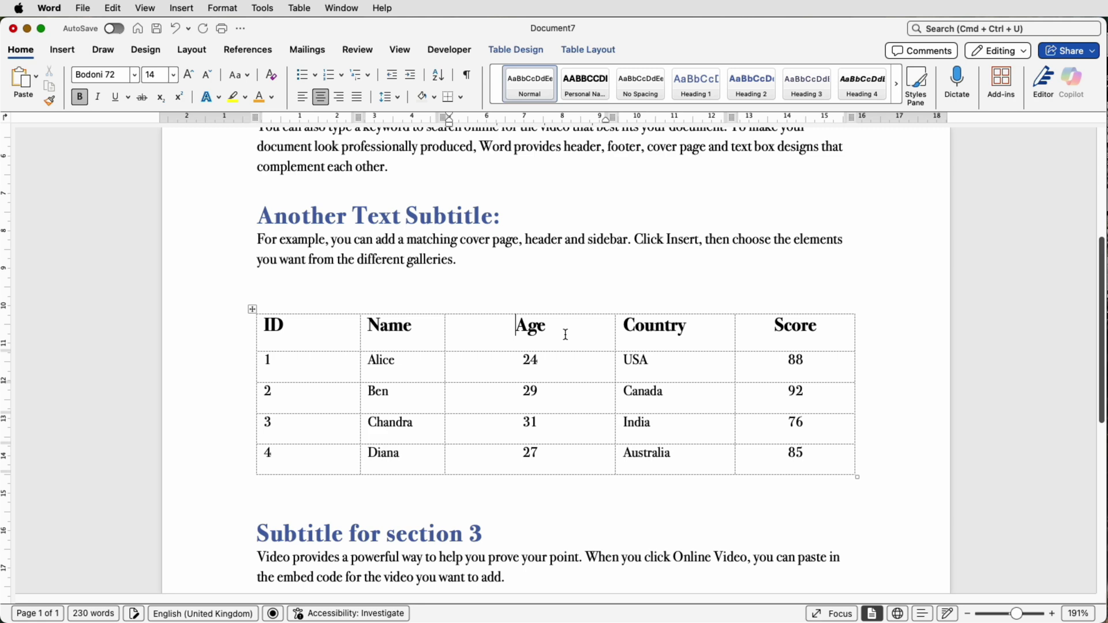
pyautogui.moveTo(612, 335); pyautogui.dragTo(588, 336)
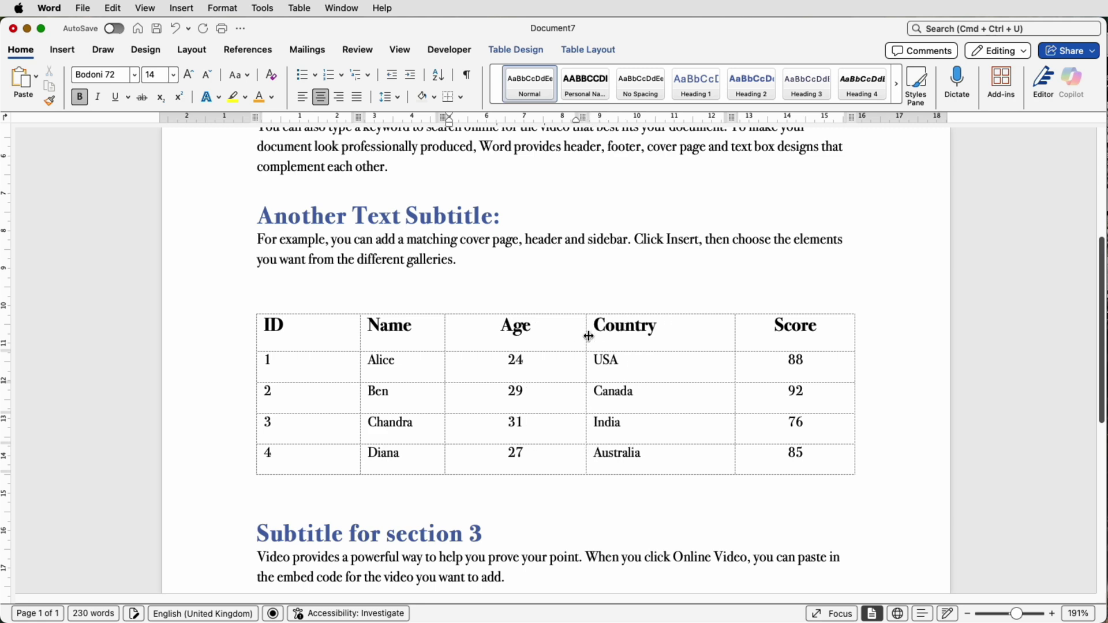
pyautogui.click(527, 50)
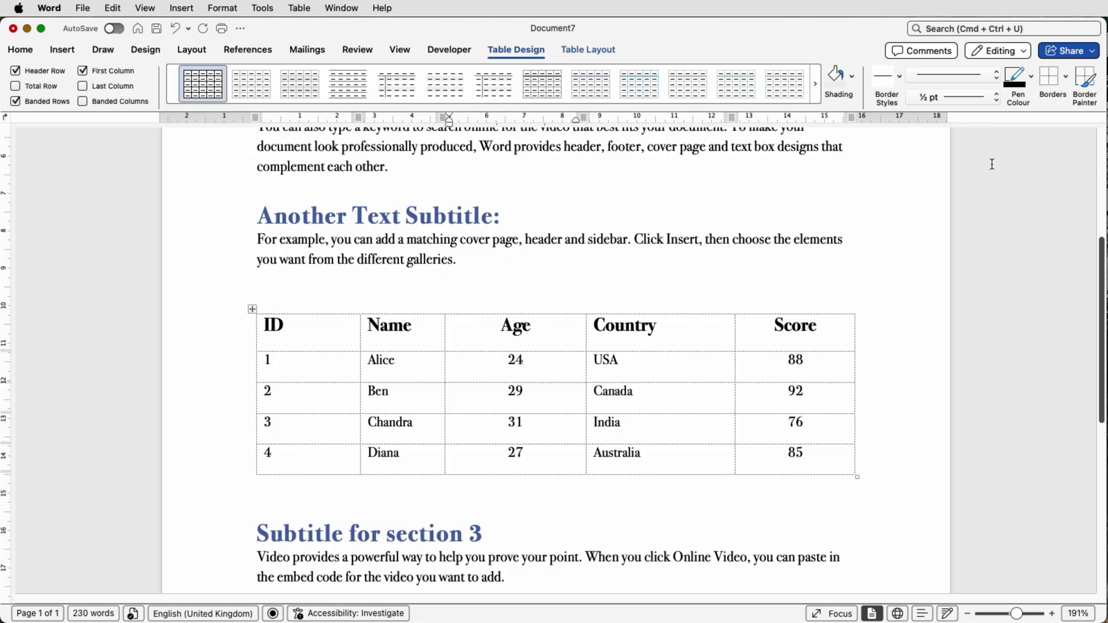
# Switch off View Gridlines in the Table Design borders list
pyautogui.click(1066, 77)
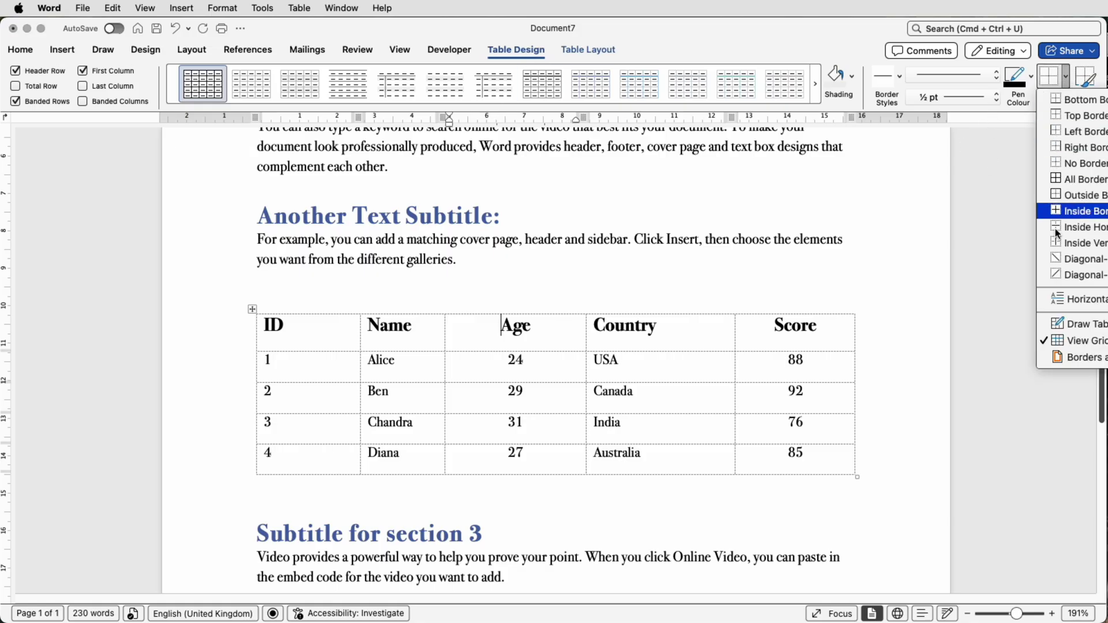
pyautogui.click(1054, 341)
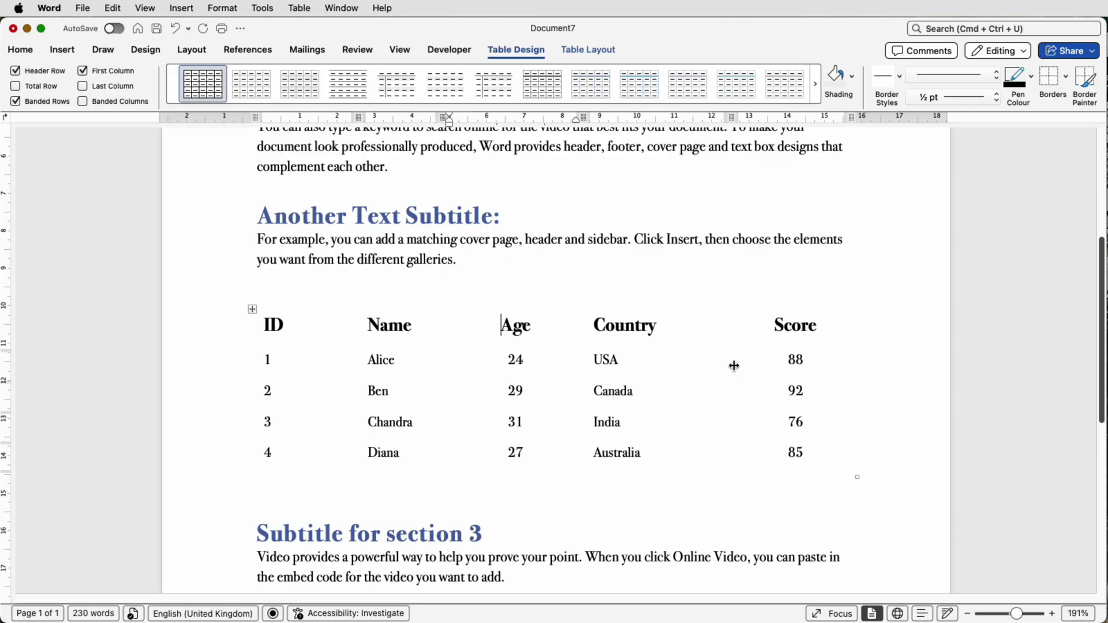
# Widen Score, shift Country right, nudge Age left and widen ID slightly
pyautogui.moveTo(733, 366)
pyautogui.mouseDown()
pyautogui.moveTo(717, 363)
pyautogui.moveTo(745, 366)
pyautogui.mouseUp()
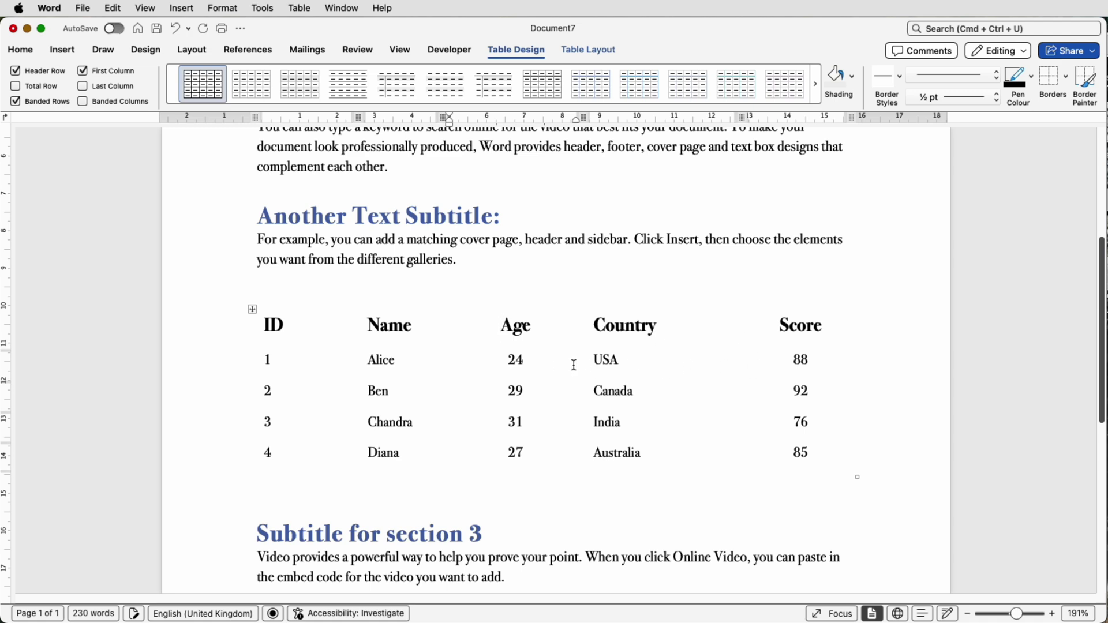
pyautogui.moveTo(587, 365); pyautogui.dragTo(633, 367)
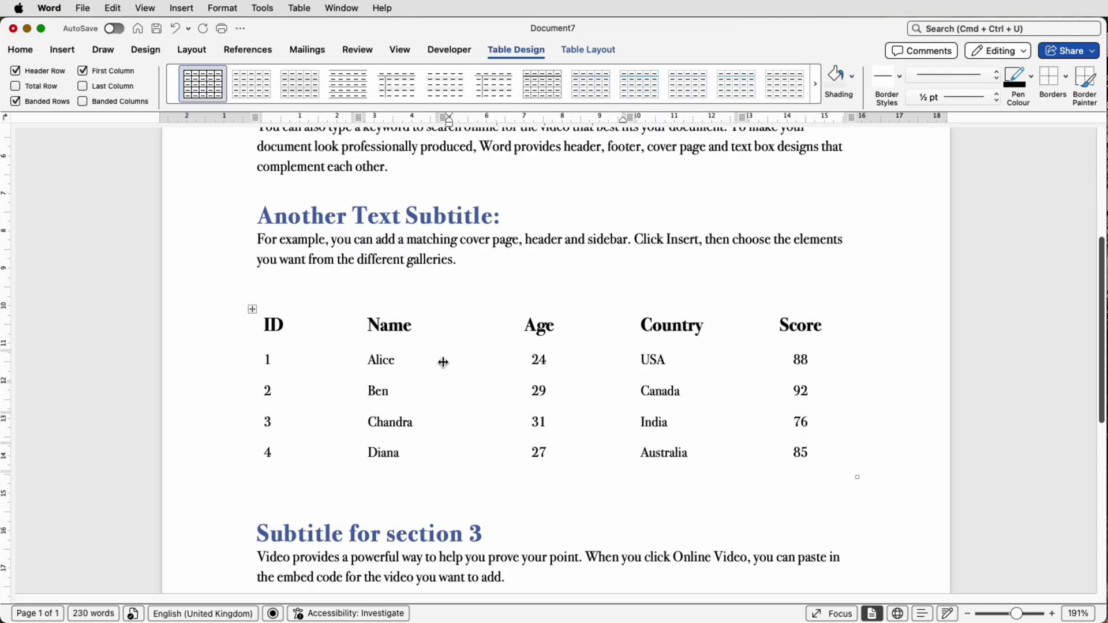
pyautogui.moveTo(444, 362); pyautogui.dragTo(425, 358)
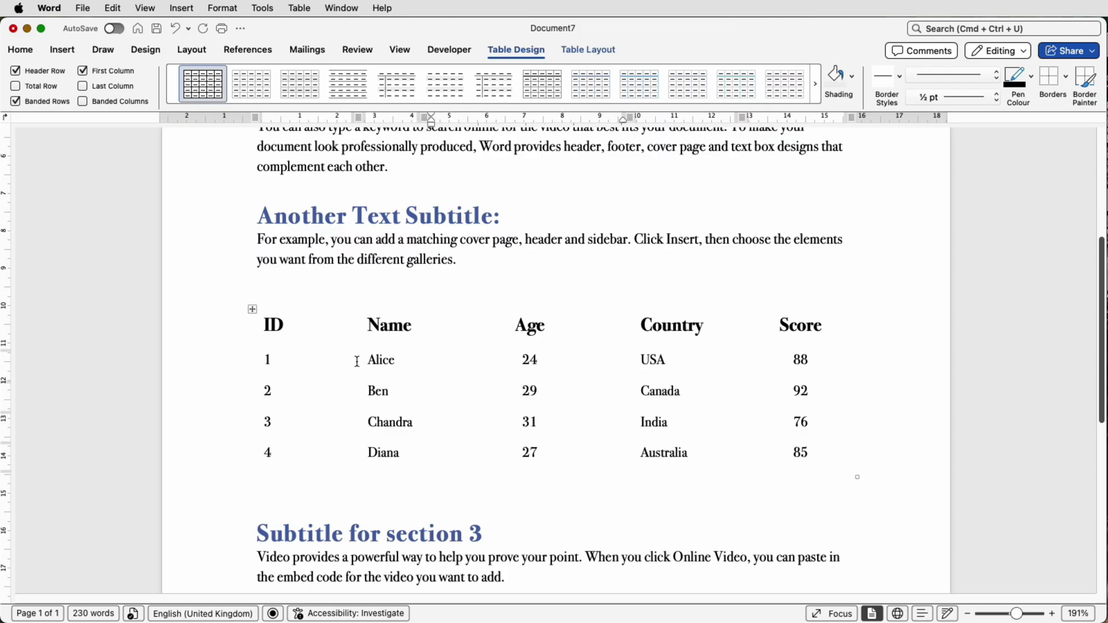
pyautogui.moveTo(359, 362); pyautogui.dragTo(367, 361)
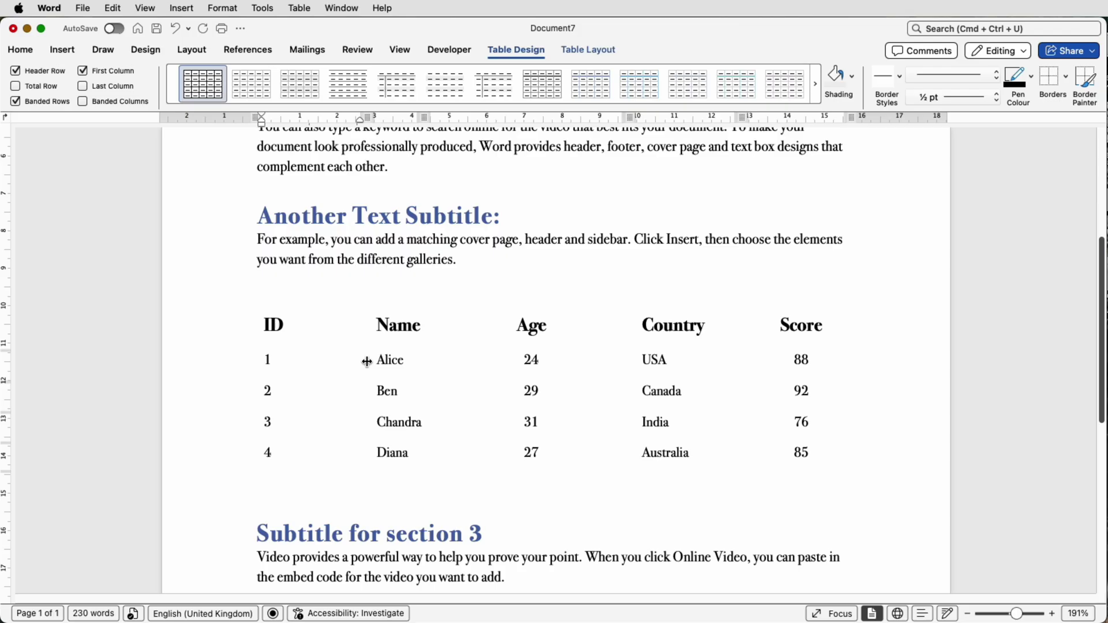
# Apply a Bottom Border to the ID, Name, Age, Country, Score header row
pyautogui.click(599, 256)
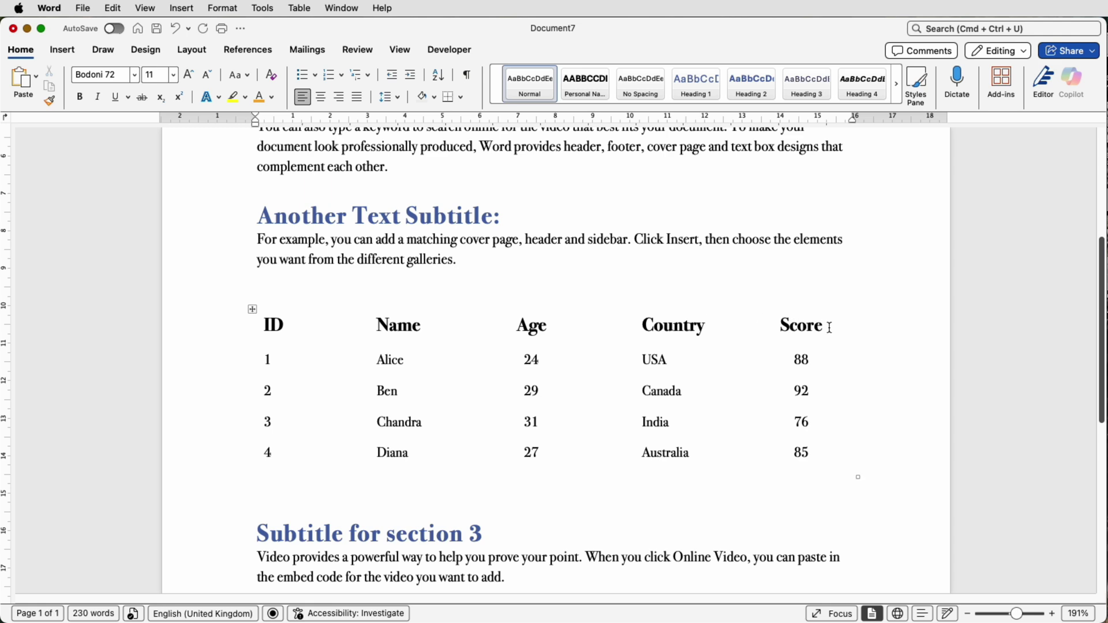
pyautogui.moveTo(823, 324); pyautogui.dragTo(304, 316)
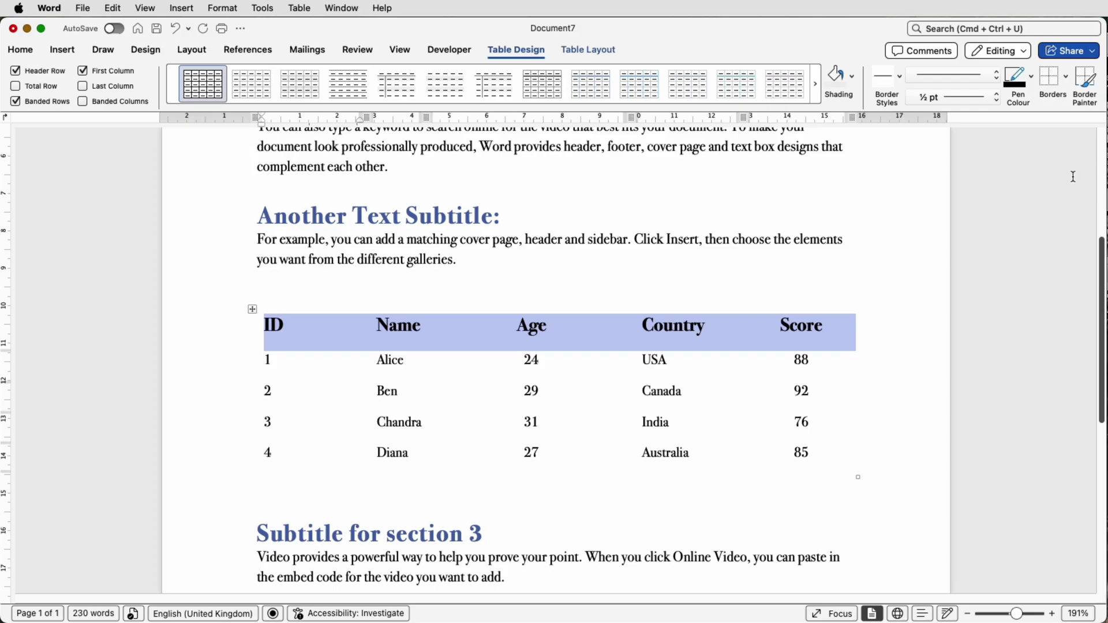
pyautogui.click(1065, 82)
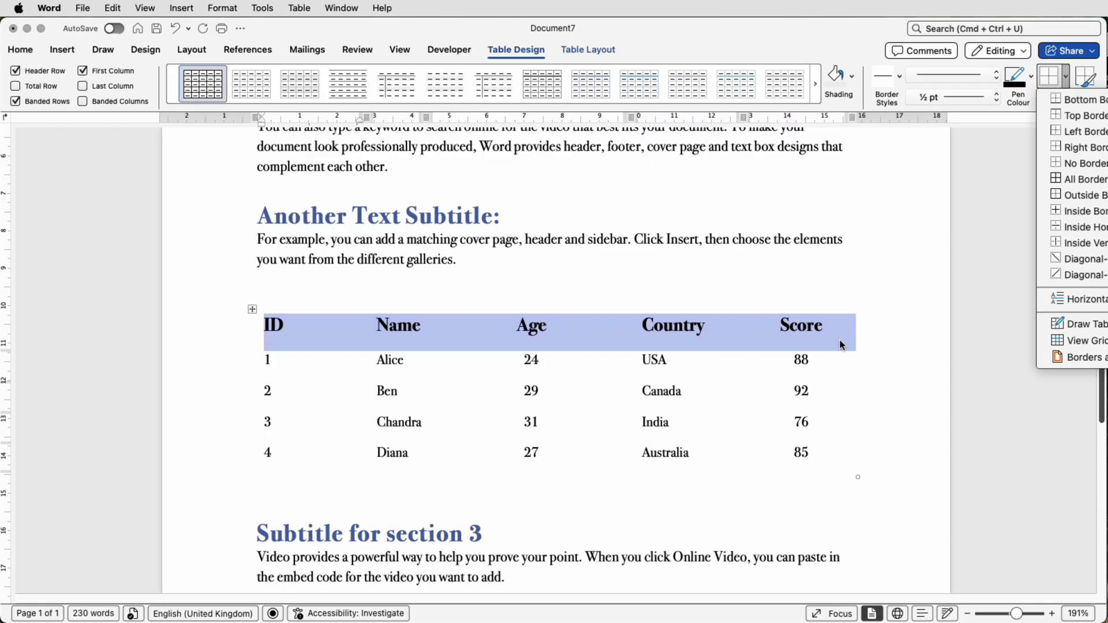
pyautogui.click(1060, 100)
pyautogui.click(900, 295)
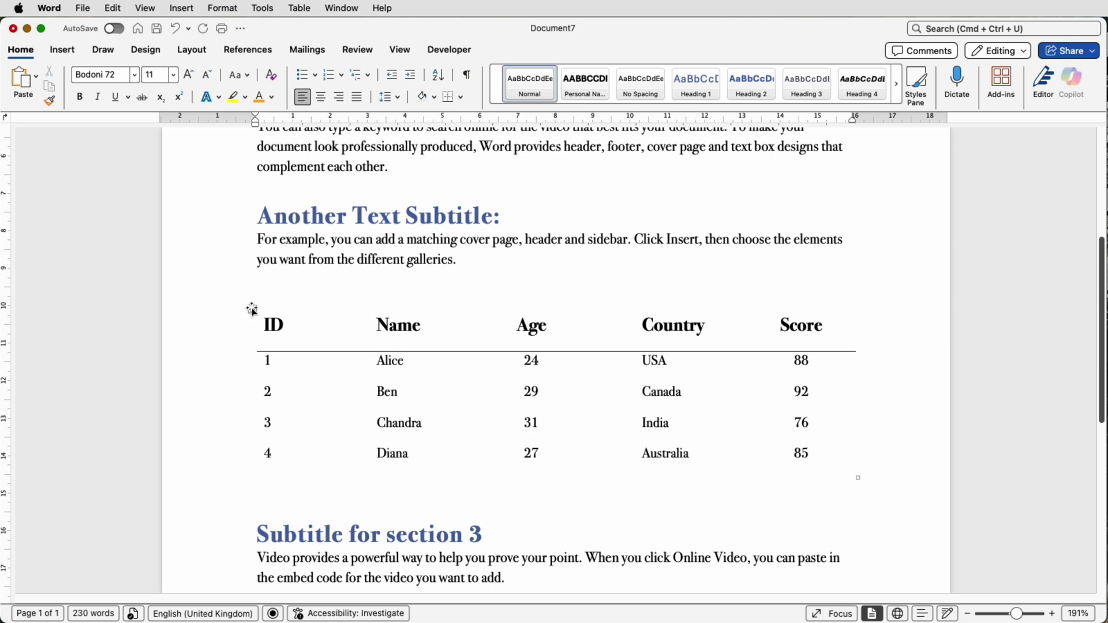
# Centre the contents of every table cell from the Layout tab
pyautogui.click(253, 309)
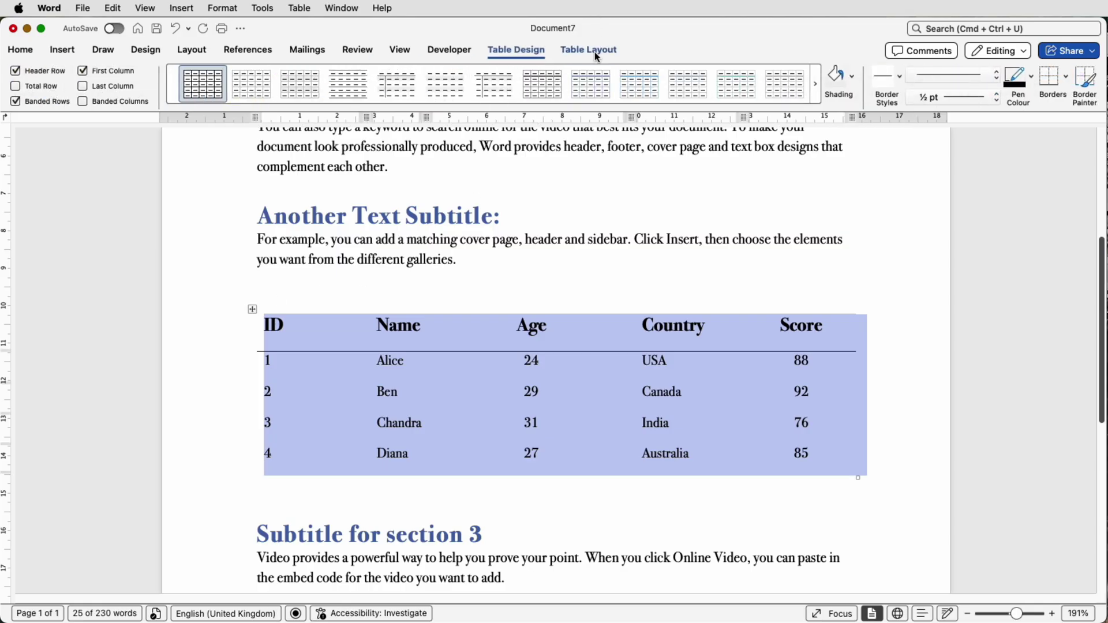
pyautogui.click(595, 52)
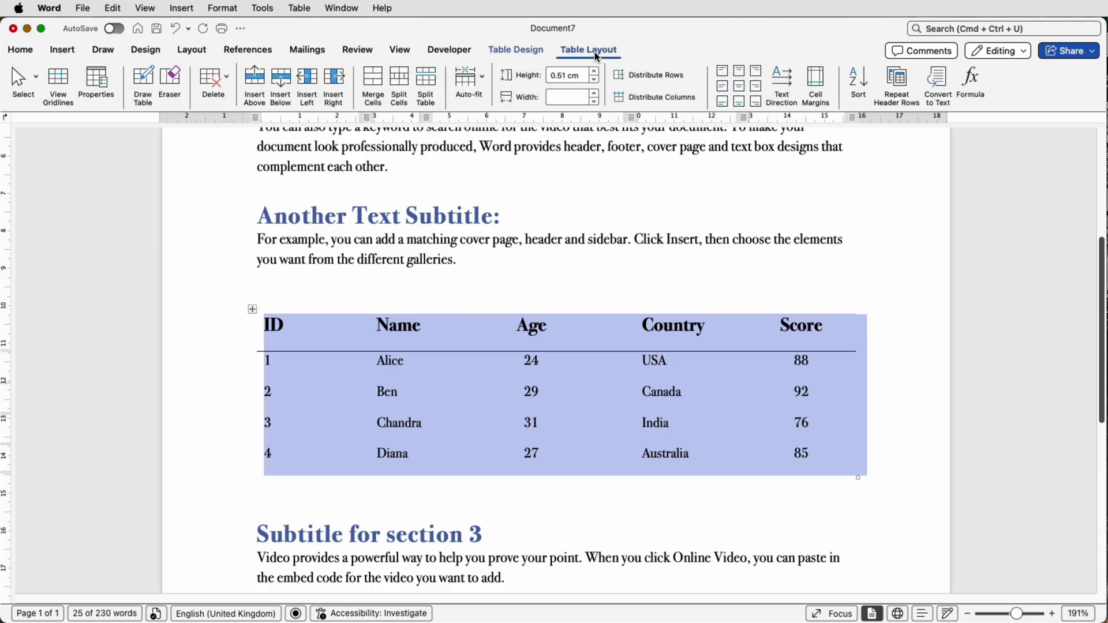
pyautogui.click(739, 88)
pyautogui.click(318, 455)
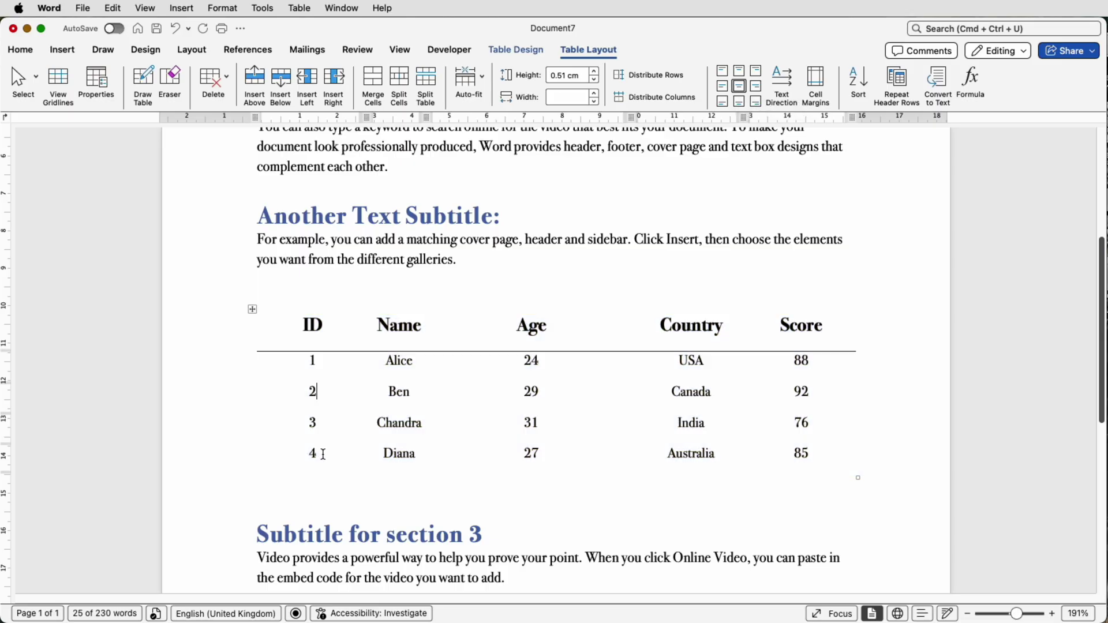
# Left-align the ID column's header and numbers, then reselect the whole table
pyautogui.moveTo(321, 455); pyautogui.dragTo(309, 338)
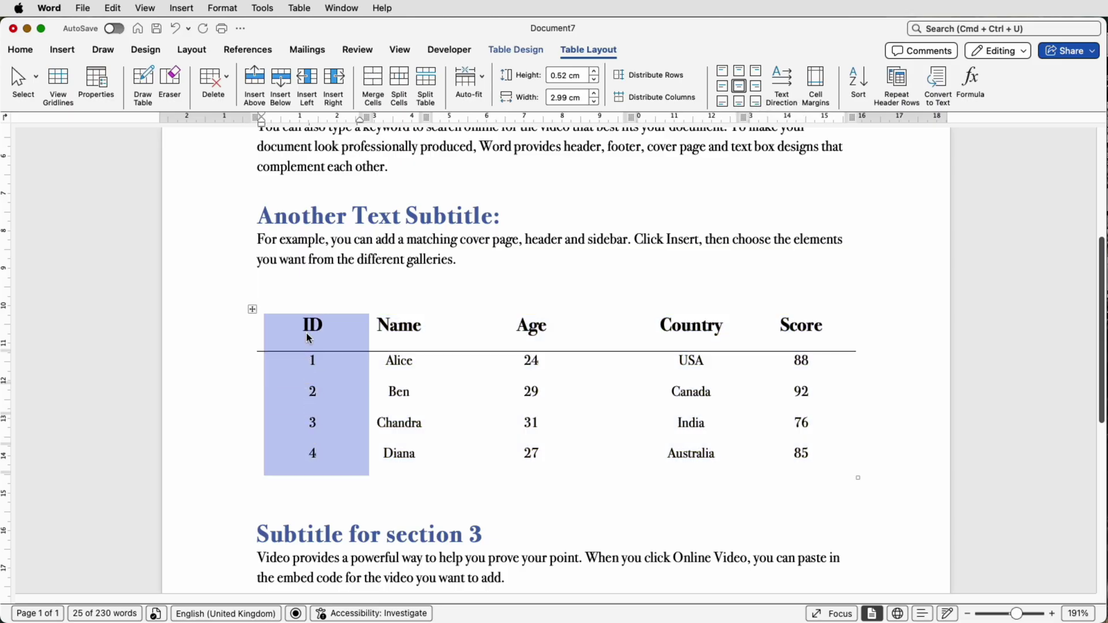
pyautogui.click(722, 87)
pyautogui.click(830, 285)
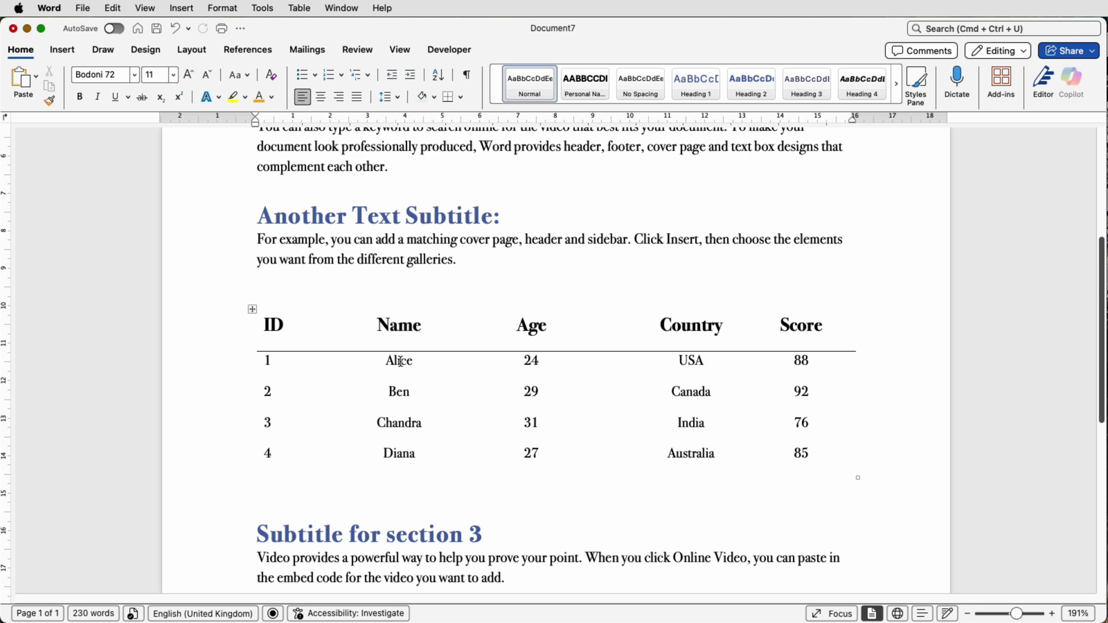
pyautogui.click(252, 311)
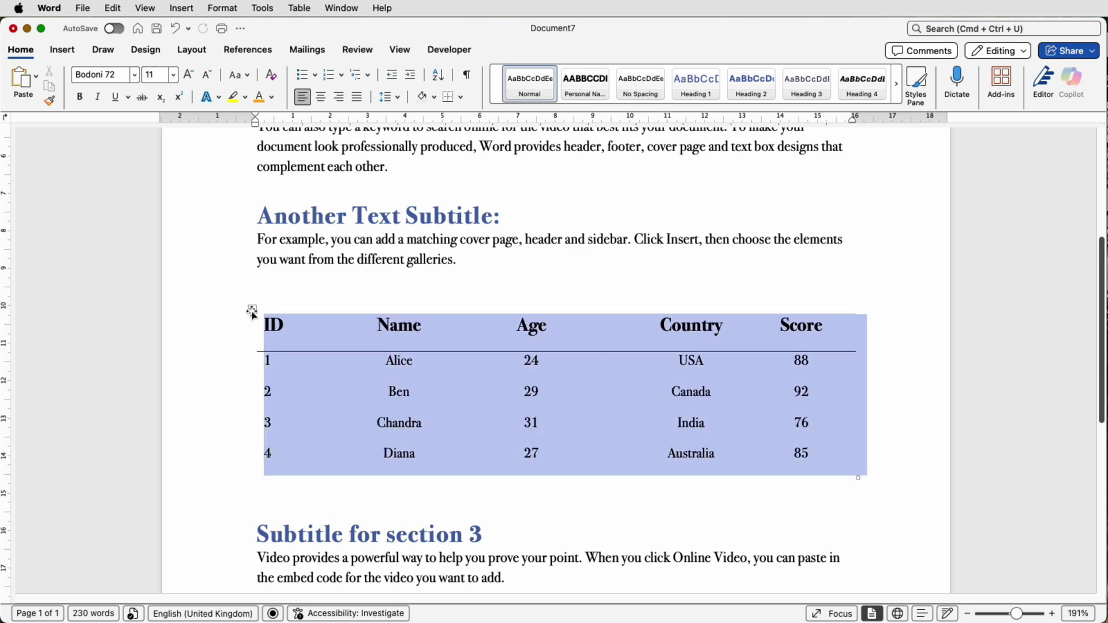
# In Table Properties' cell options, untick Same as the whole table and set the top cell margin to 0.15 cm
pyautogui.rightClick(321, 332)
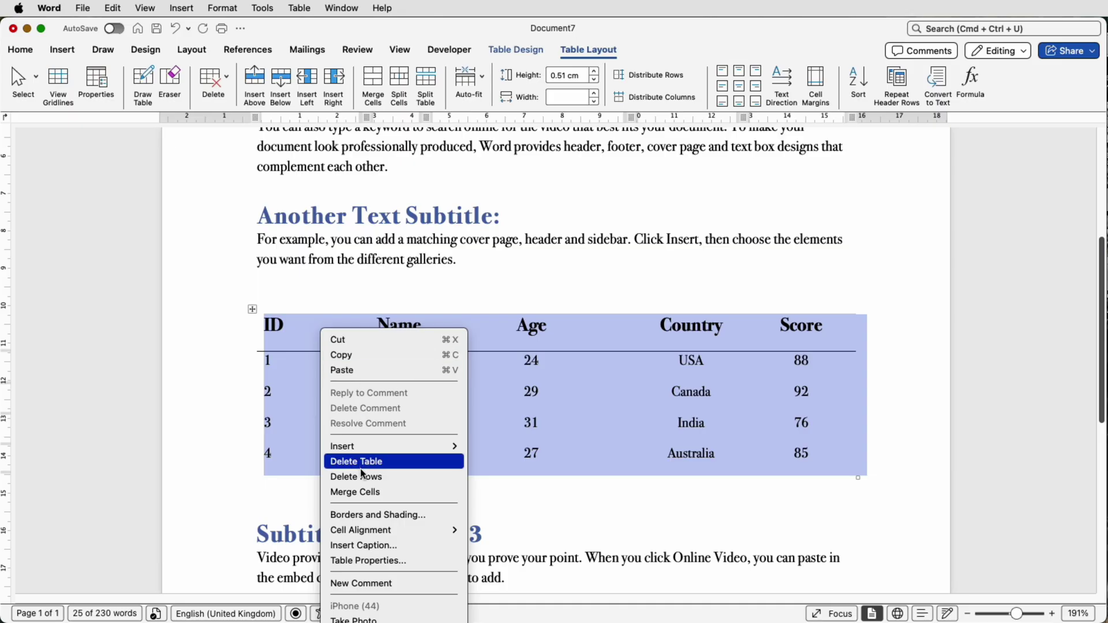
pyautogui.click(358, 560)
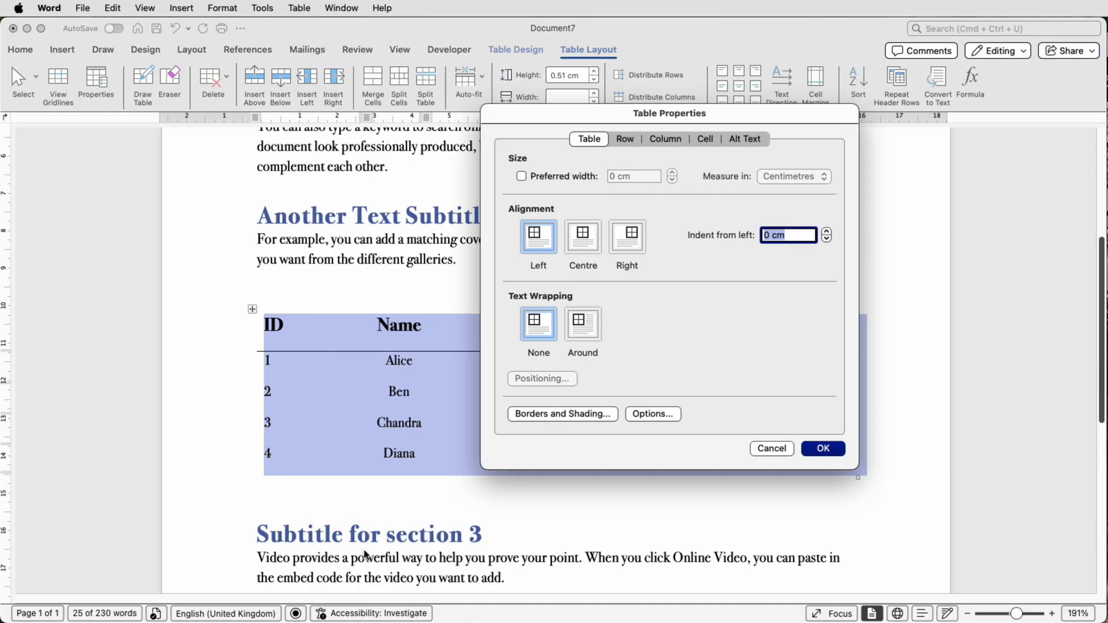
pyautogui.click(706, 140)
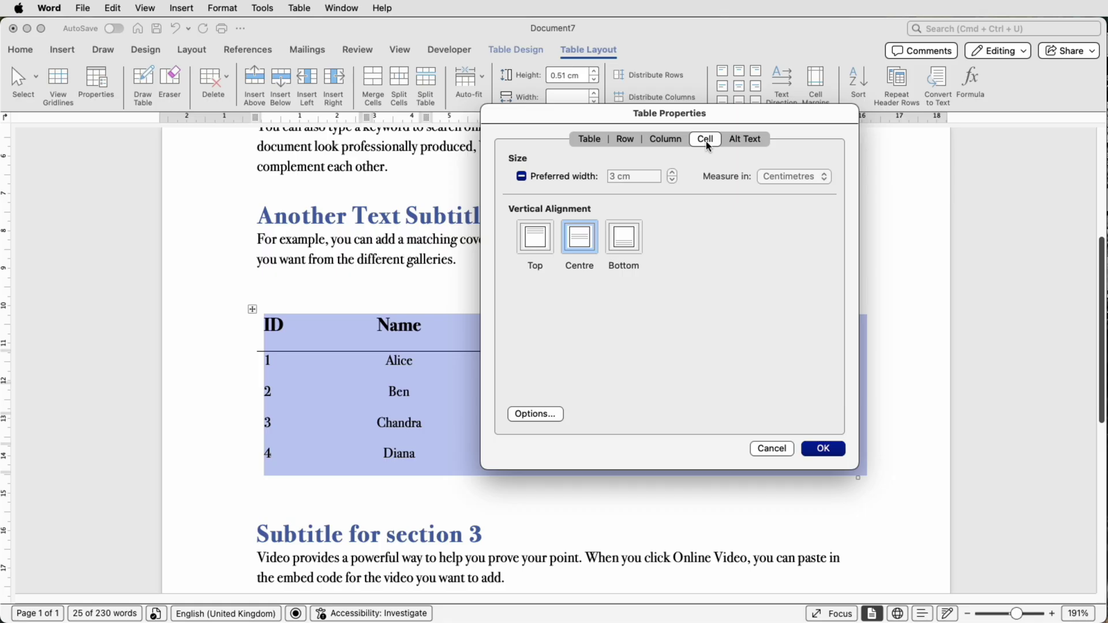
pyautogui.click(536, 415)
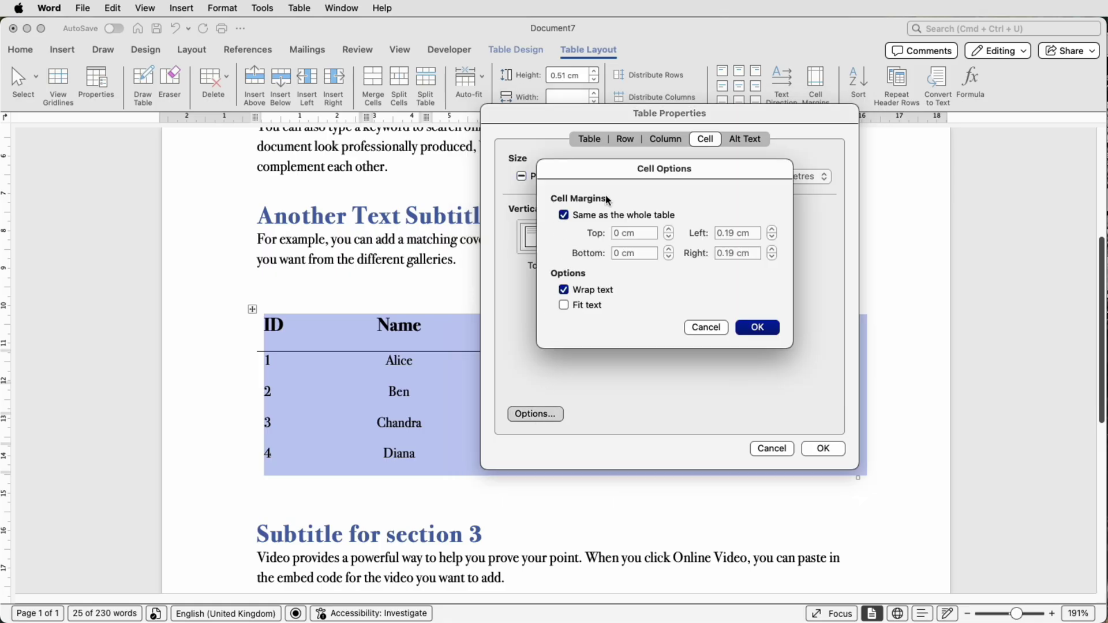
pyautogui.click(564, 215)
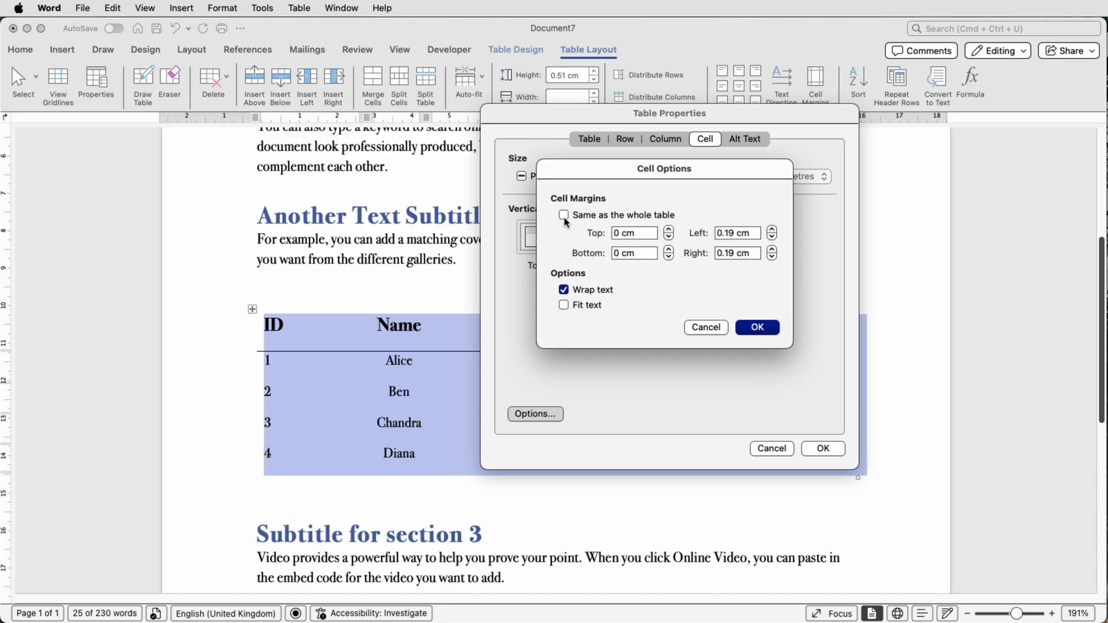
pyautogui.click(668, 230)
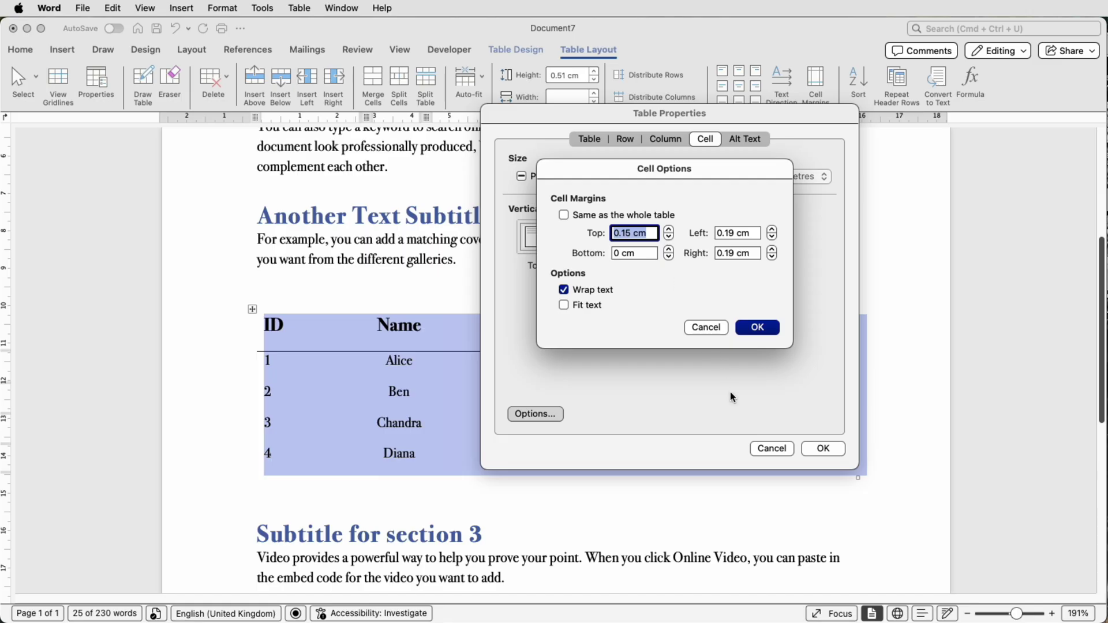
pyautogui.click(768, 326)
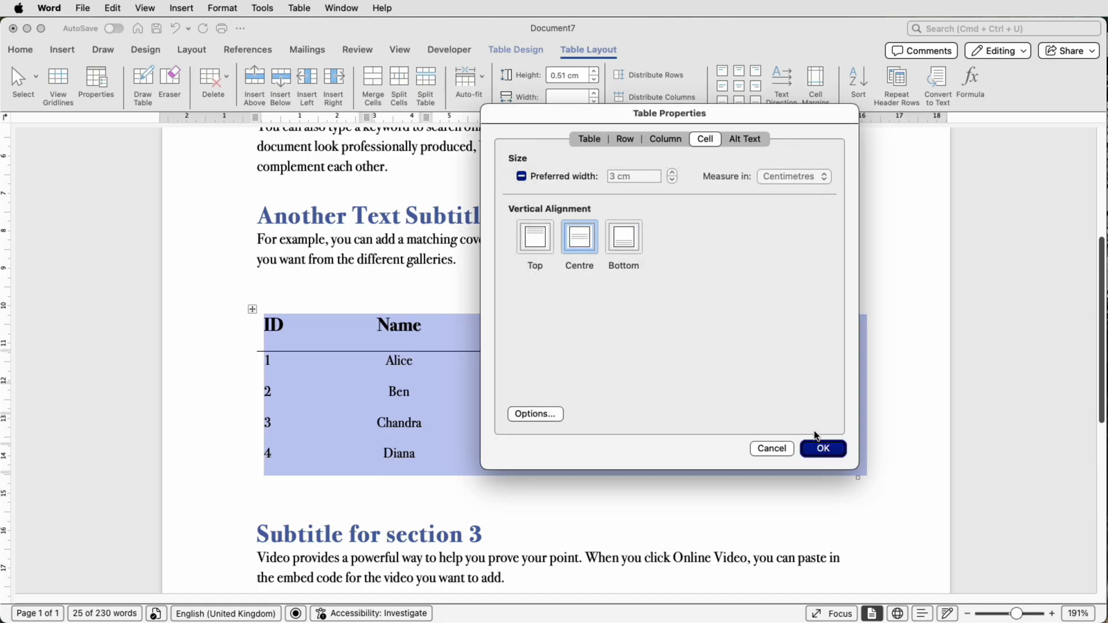
pyautogui.click(816, 449)
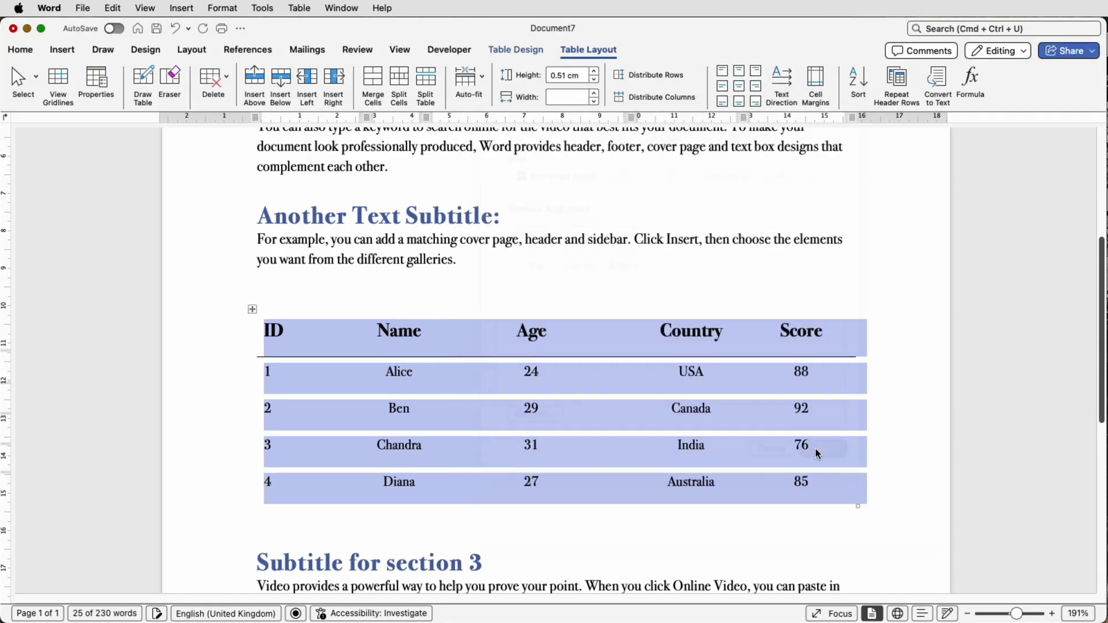
# Select the header row and toggle off its Bottom Border from the Table Design Borders list
pyautogui.click(598, 382)
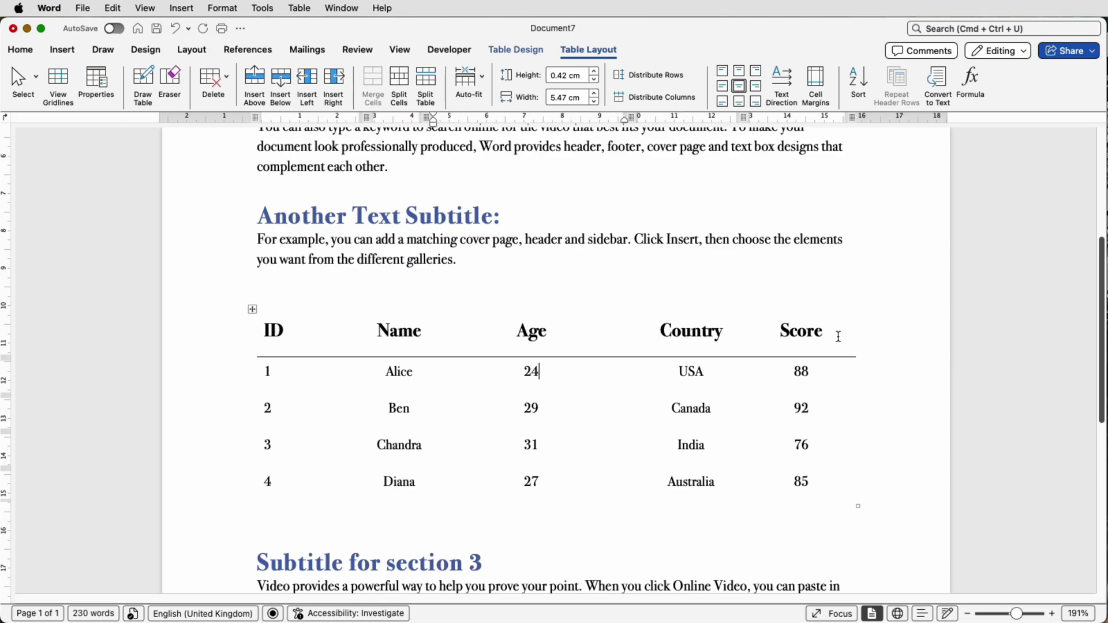
pyautogui.moveTo(838, 336); pyautogui.dragTo(287, 329)
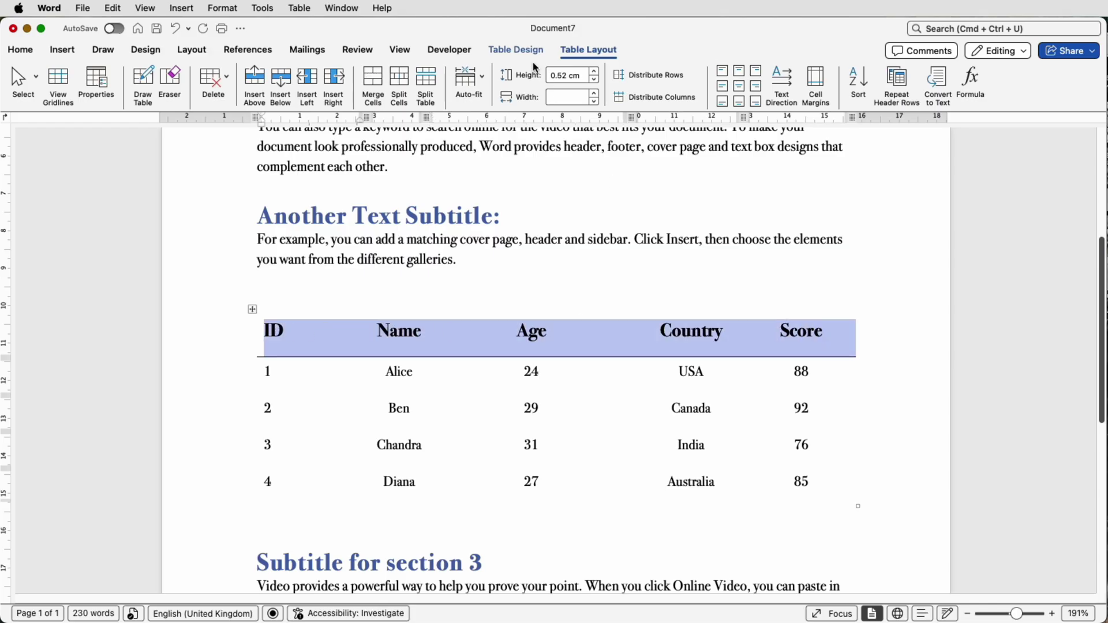
pyautogui.click(519, 50)
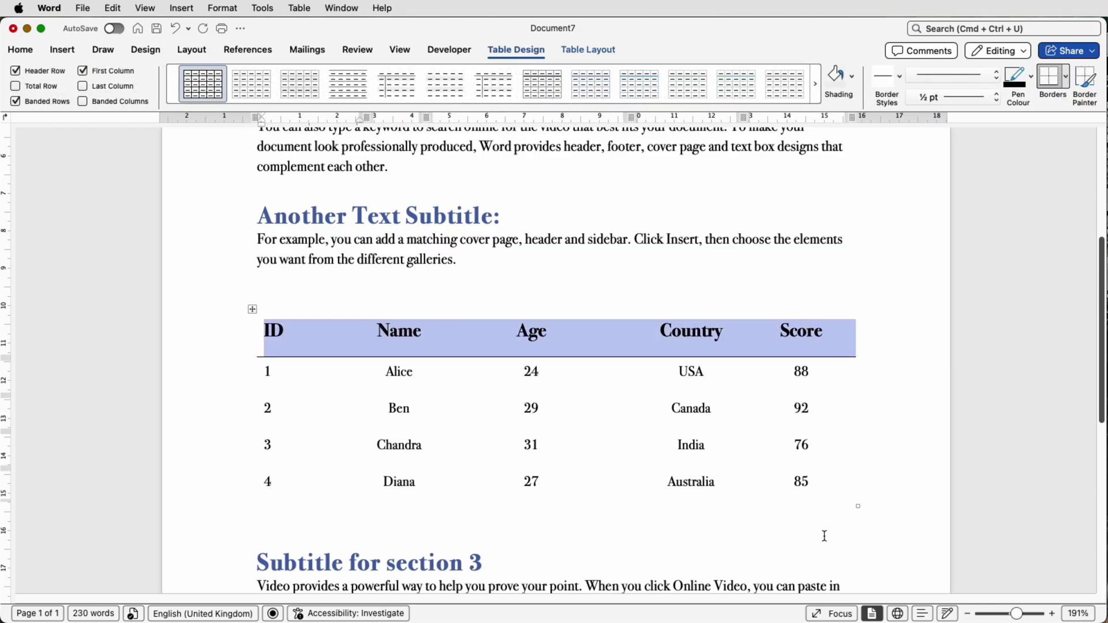
pyautogui.click(1066, 76)
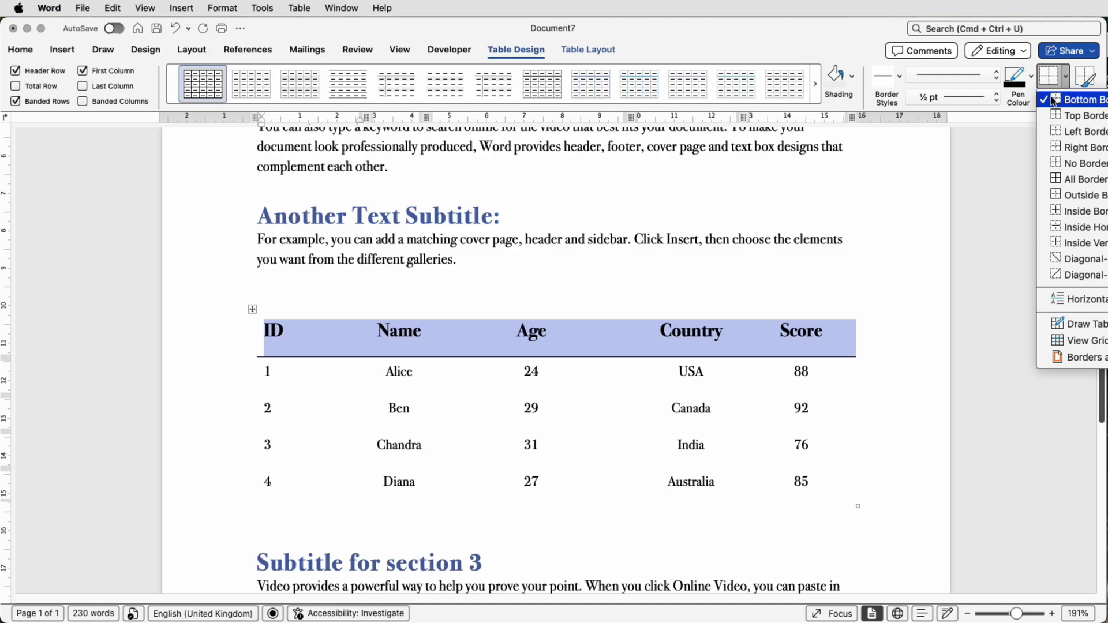
pyautogui.click(1046, 104)
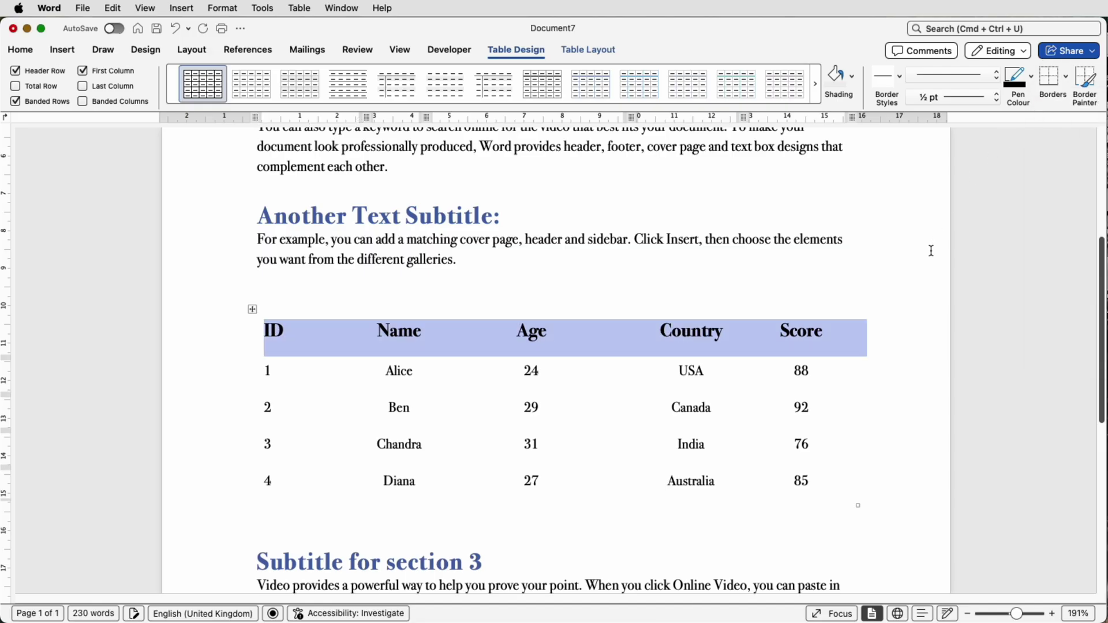
pyautogui.click(922, 270)
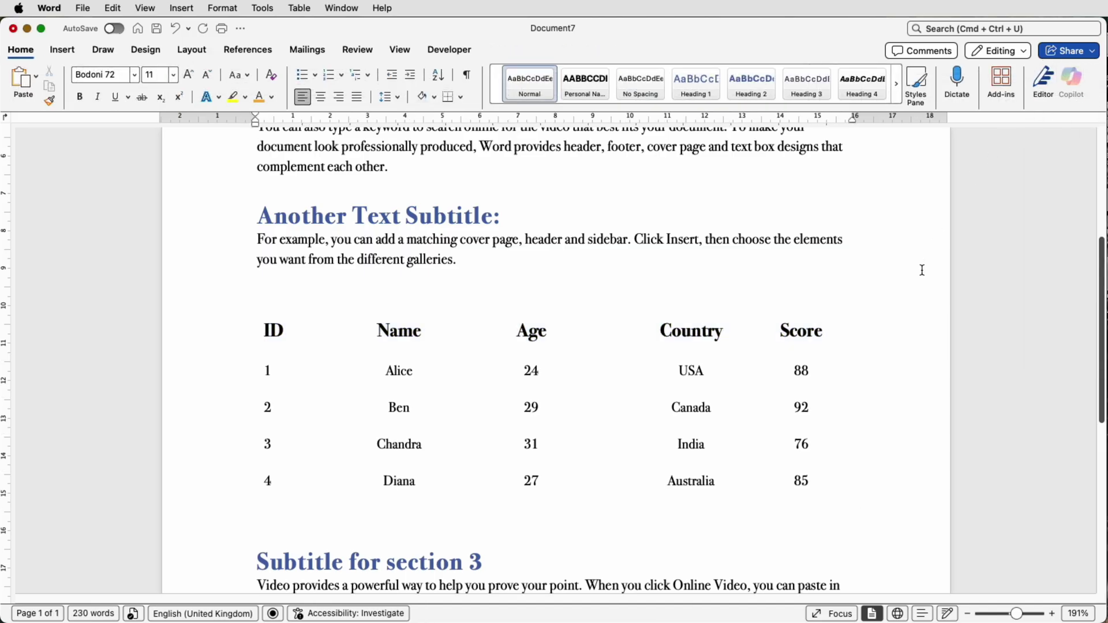
# Shade the ID–Score header cells with a custom light blue chosen on the More Colours wheel
pyautogui.scroll(-2, 922, 270)
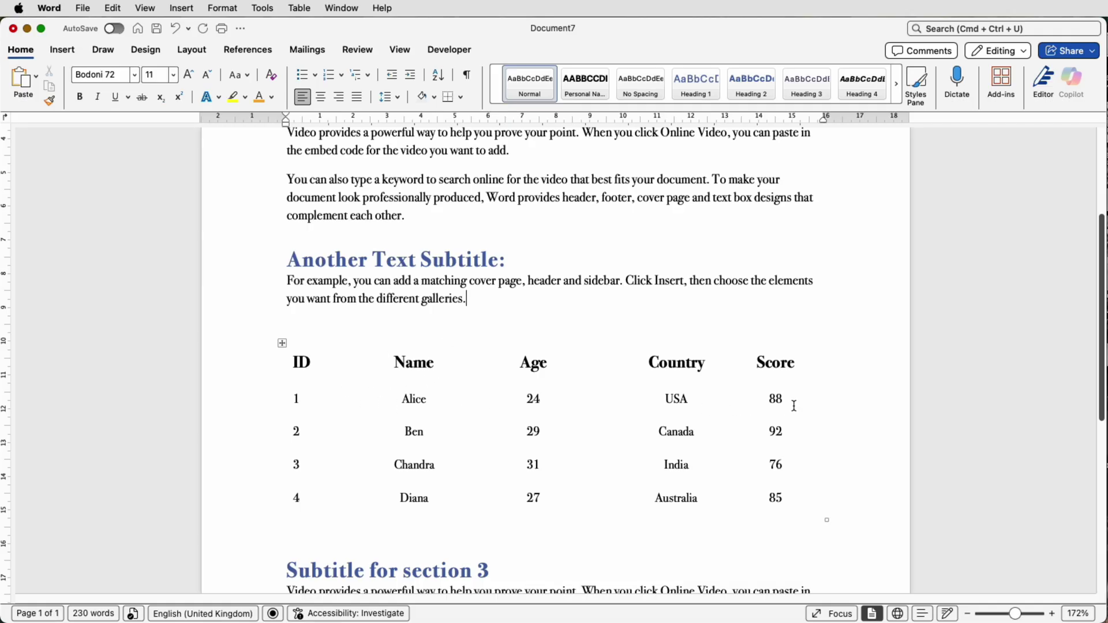
pyautogui.moveTo(319, 364); pyautogui.dragTo(754, 366)
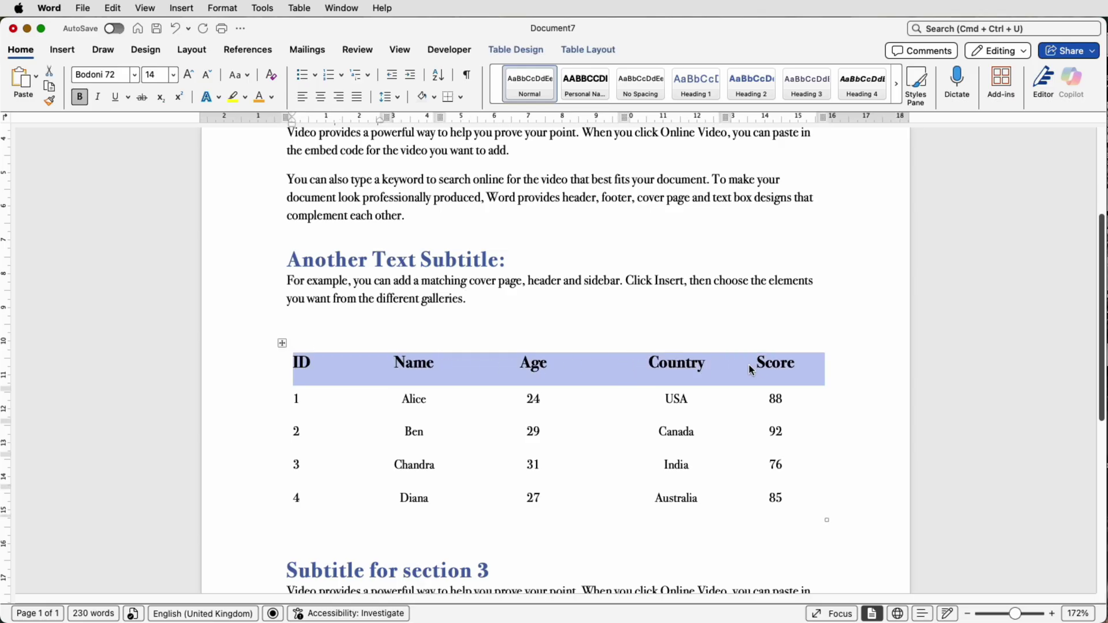
pyautogui.click(498, 50)
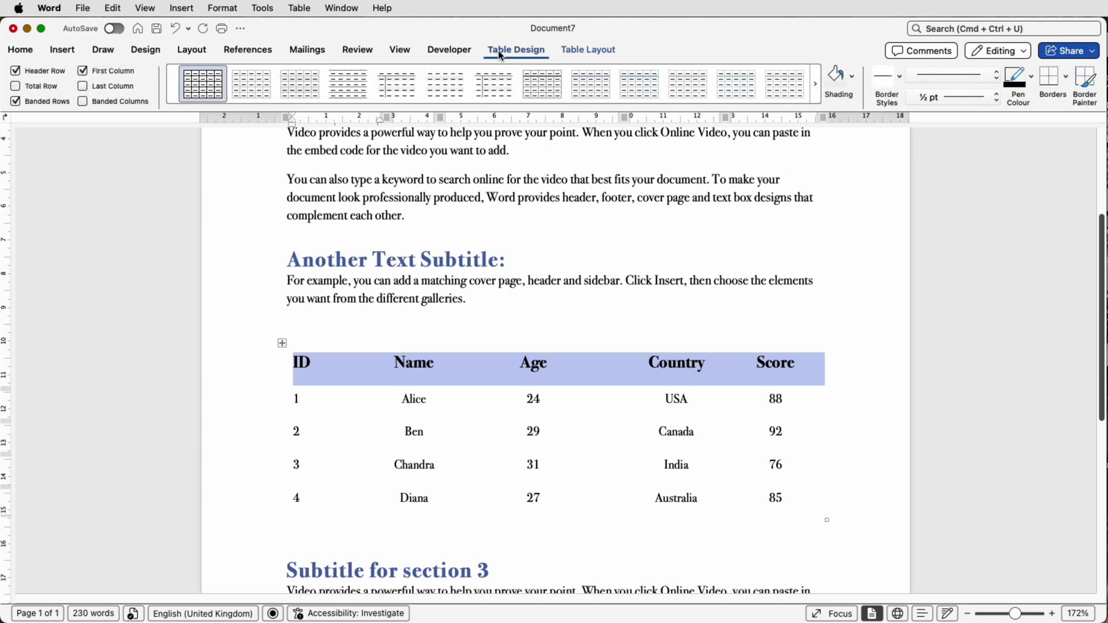
pyautogui.click(853, 85)
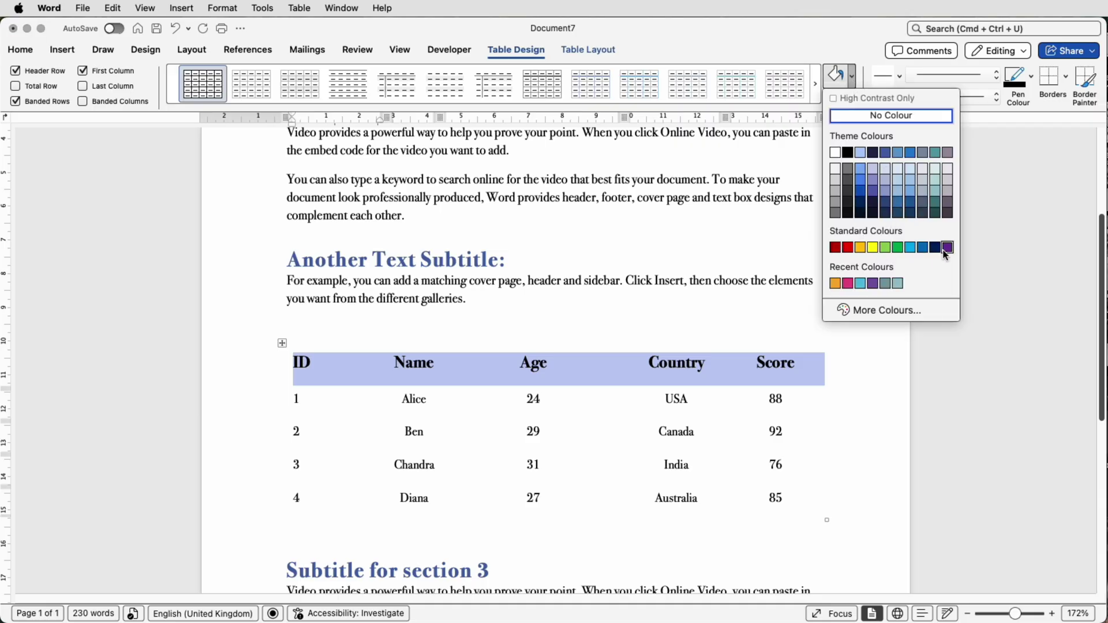
pyautogui.click(864, 313)
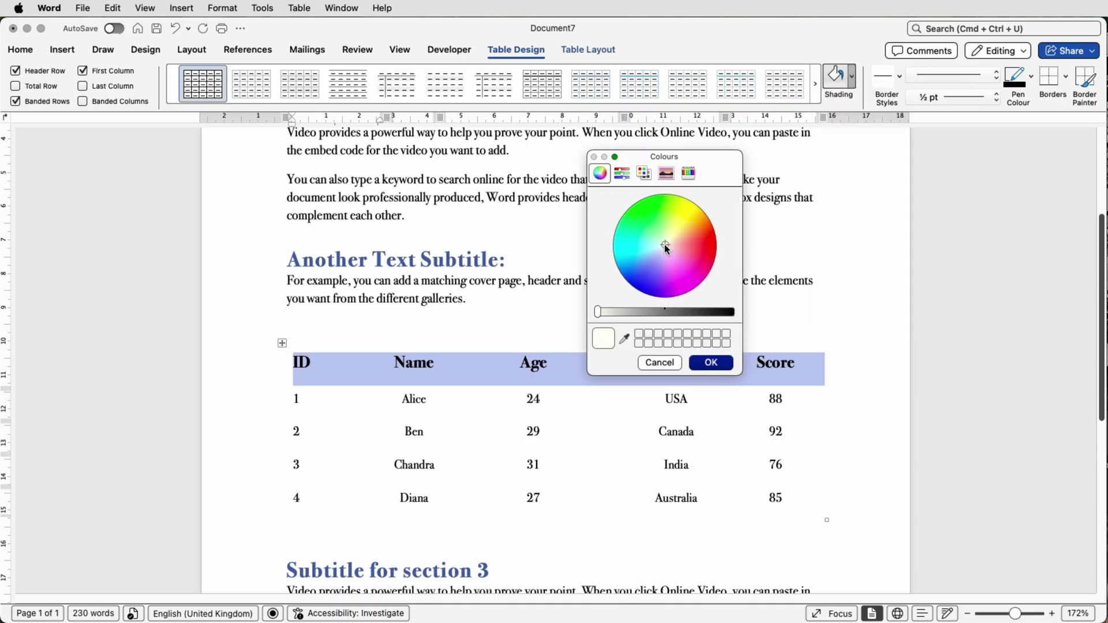
pyautogui.moveTo(657, 247)
pyautogui.mouseDown()
pyautogui.moveTo(651, 258)
pyautogui.moveTo(667, 264)
pyautogui.moveTo(653, 269)
pyautogui.moveTo(638, 251)
pyautogui.moveTo(646, 229)
pyautogui.moveTo(682, 236)
pyautogui.moveTo(651, 238)
pyautogui.moveTo(639, 258)
pyautogui.mouseUp()
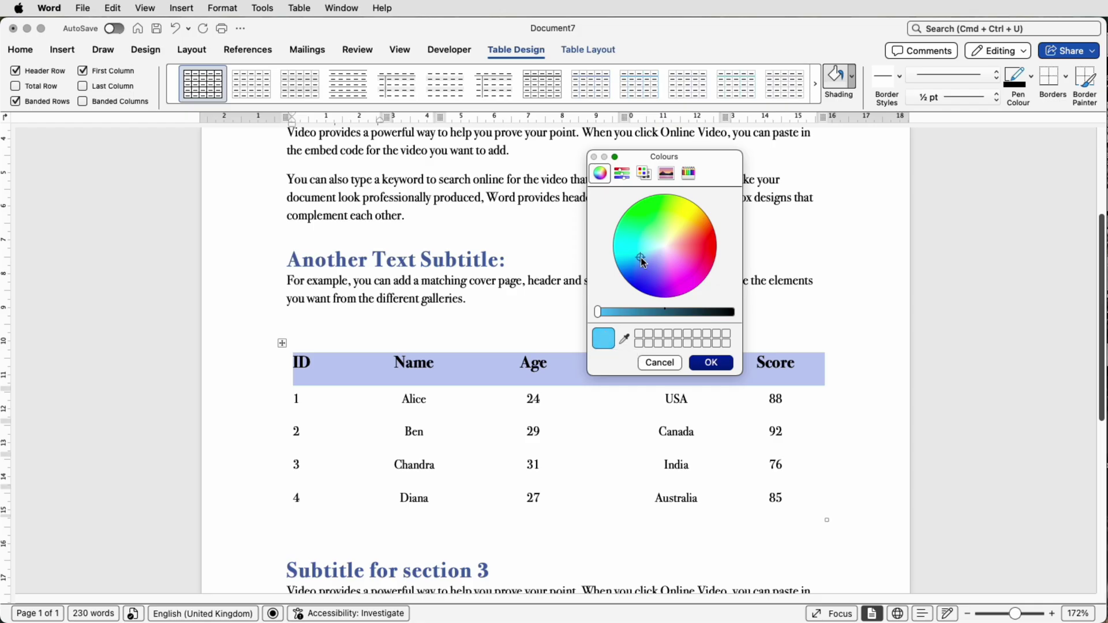
pyautogui.moveTo(641, 258); pyautogui.dragTo(651, 255)
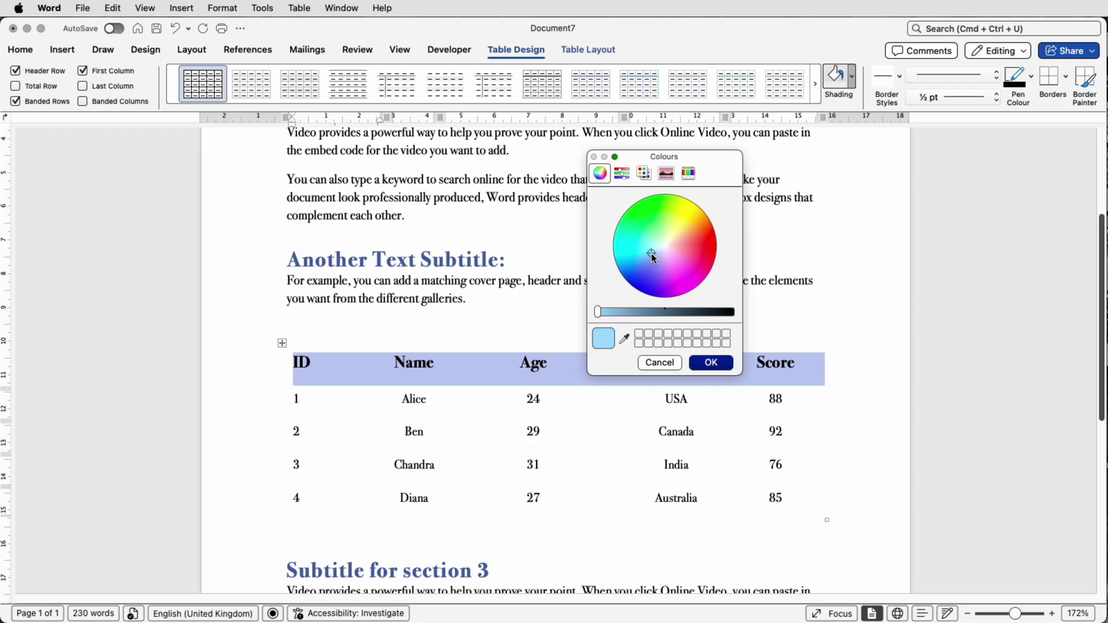
pyautogui.click(710, 364)
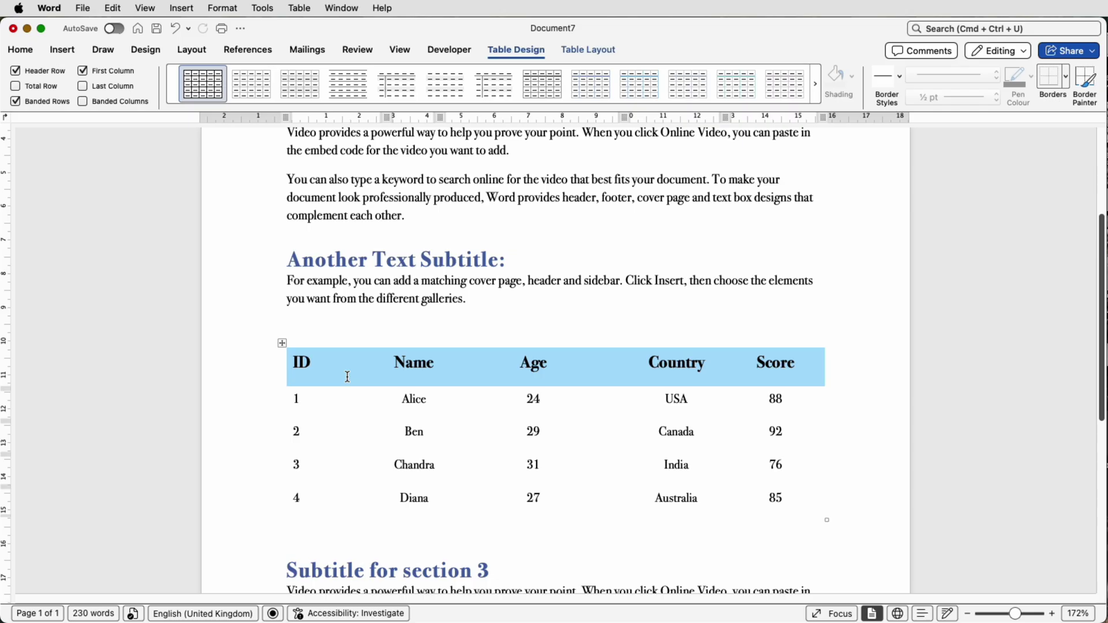
# Select the ID column and bring up the Shading colour palette for it
pyautogui.click(324, 378)
pyautogui.moveTo(323, 377)
pyautogui.mouseDown()
pyautogui.moveTo(301, 468)
pyautogui.moveTo(324, 502)
pyautogui.mouseUp()
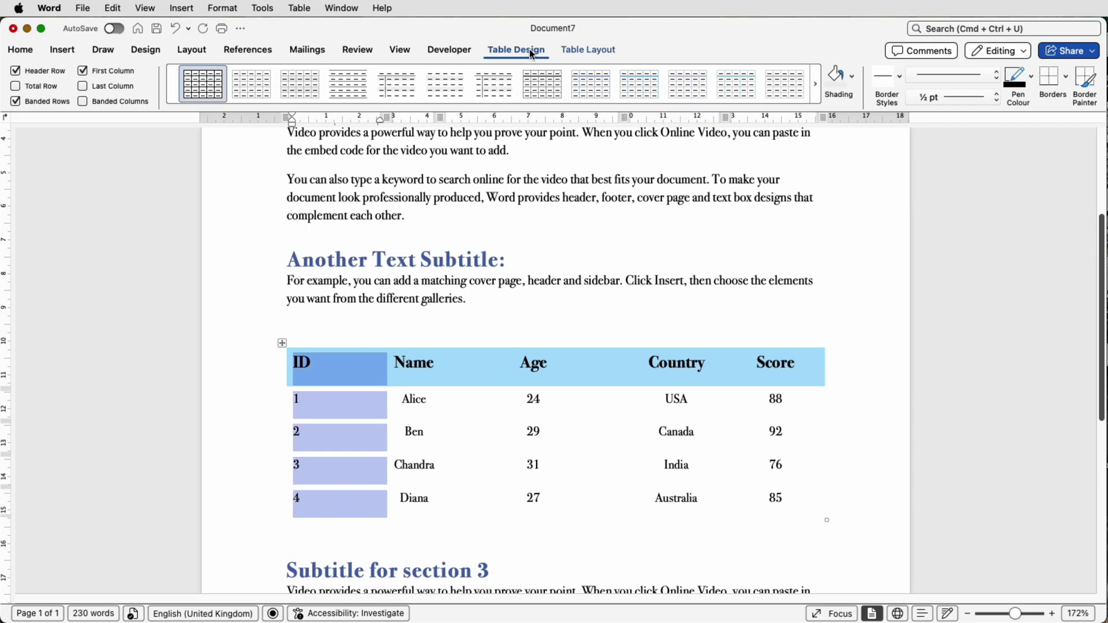
pyautogui.click(853, 87)
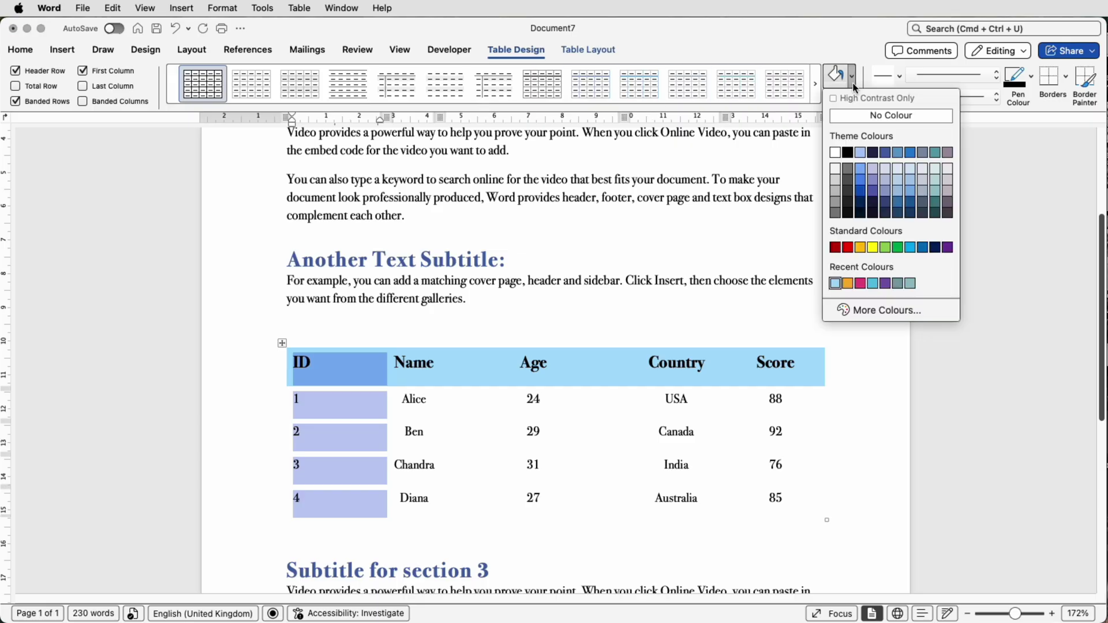